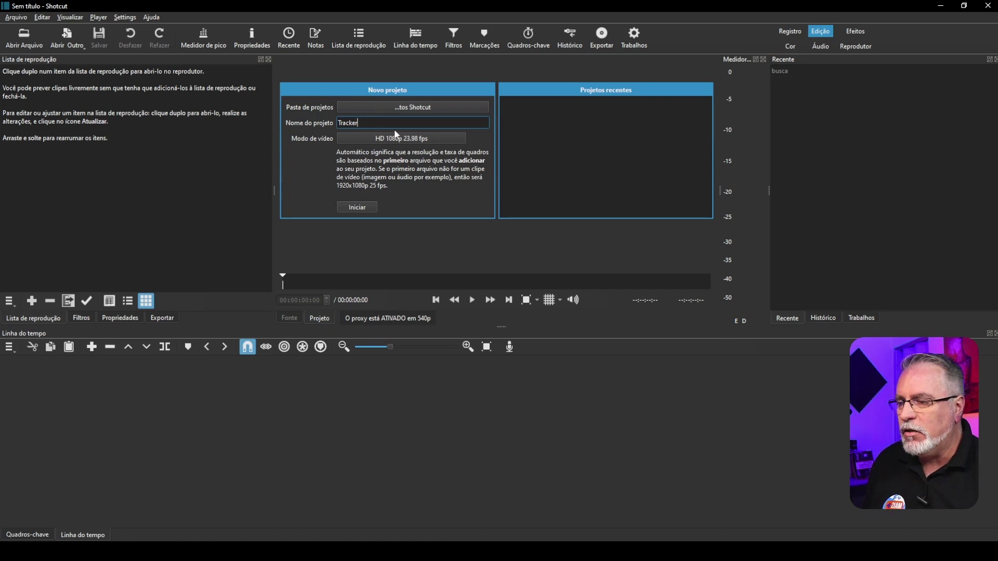
- Start the Tracker project in HD 1080p 23.98 fps and open the video Beach - 7262.mp4 from BANCO DE IMAGENS
left_click(364, 210)
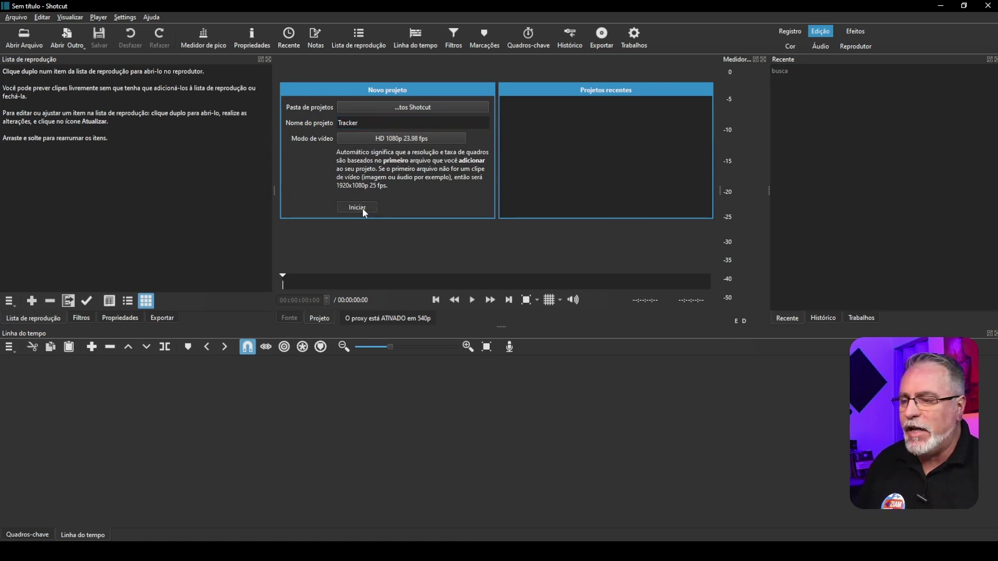
left_click(23, 38)
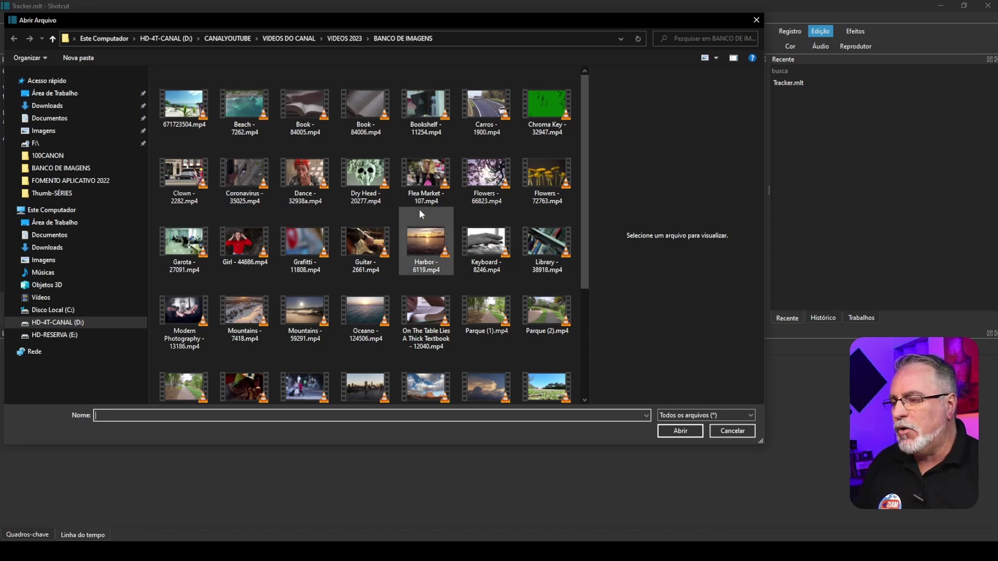
left_click(244, 108)
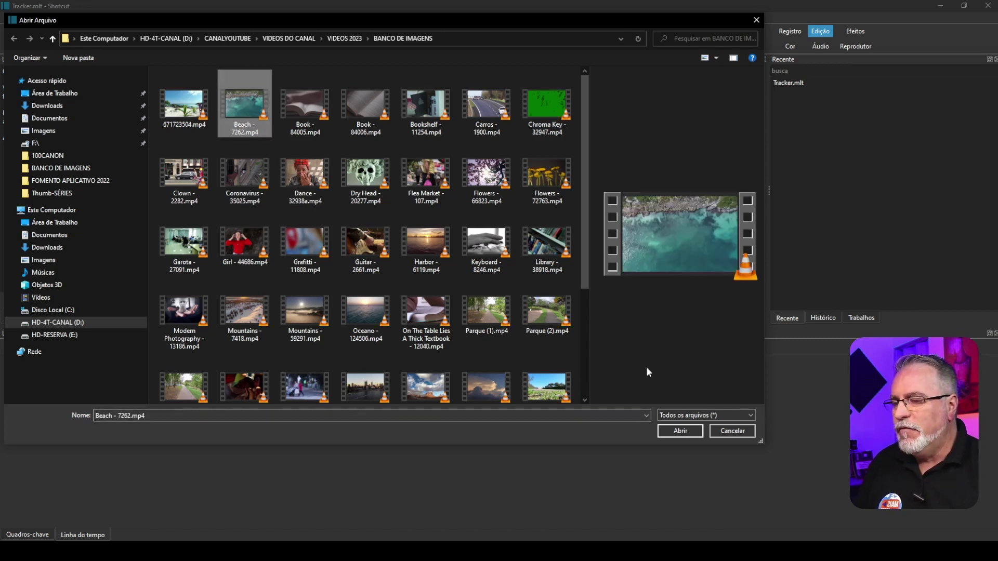
left_click(690, 432)
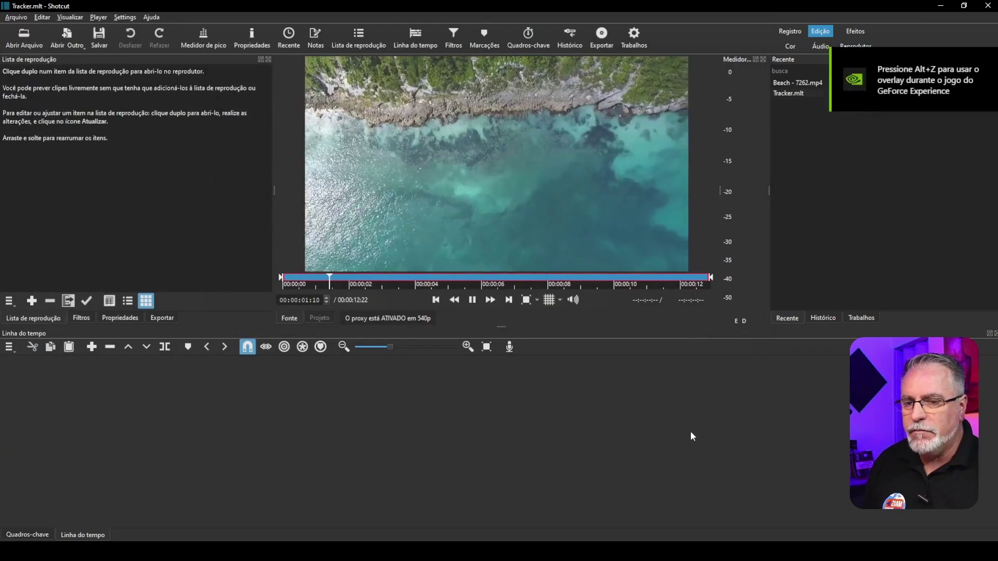
- Add the opened beach clip to the playlist and append it to track V1 of the timeline
left_click(31, 300)
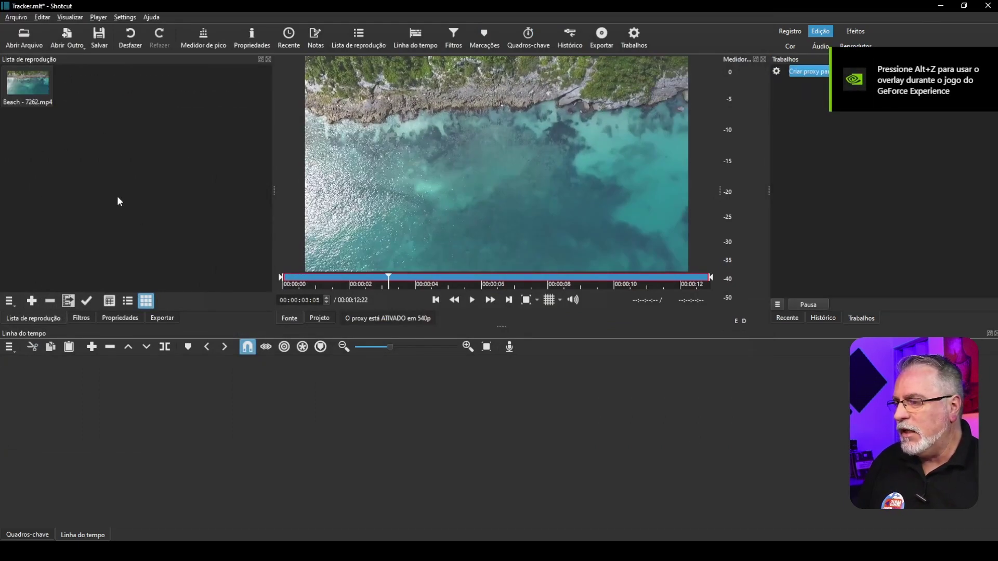
left_click(91, 347)
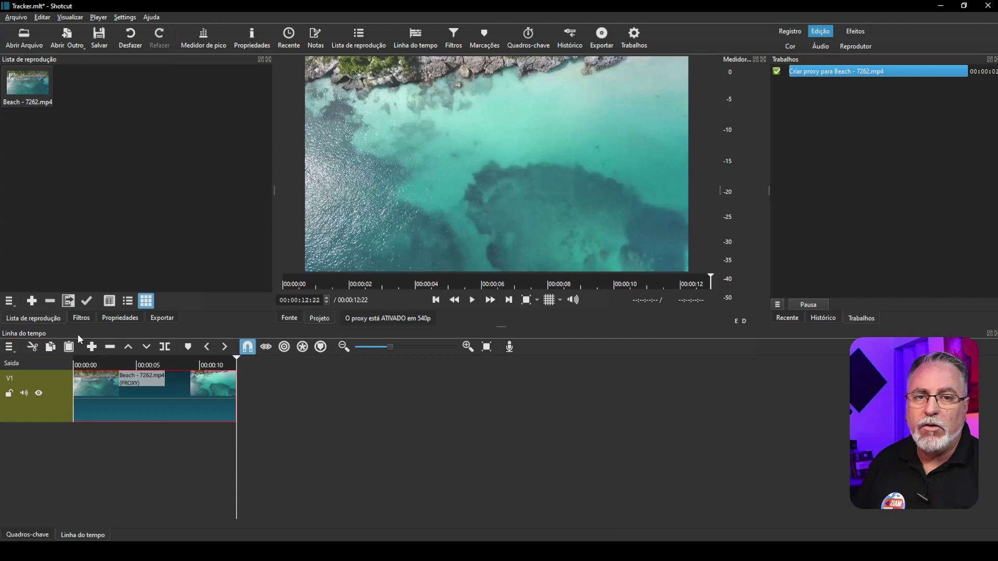
- Add the Motion Tracker filter to the beach clip on the timeline, comparing the favourite and video filter lists
left_click(80, 317)
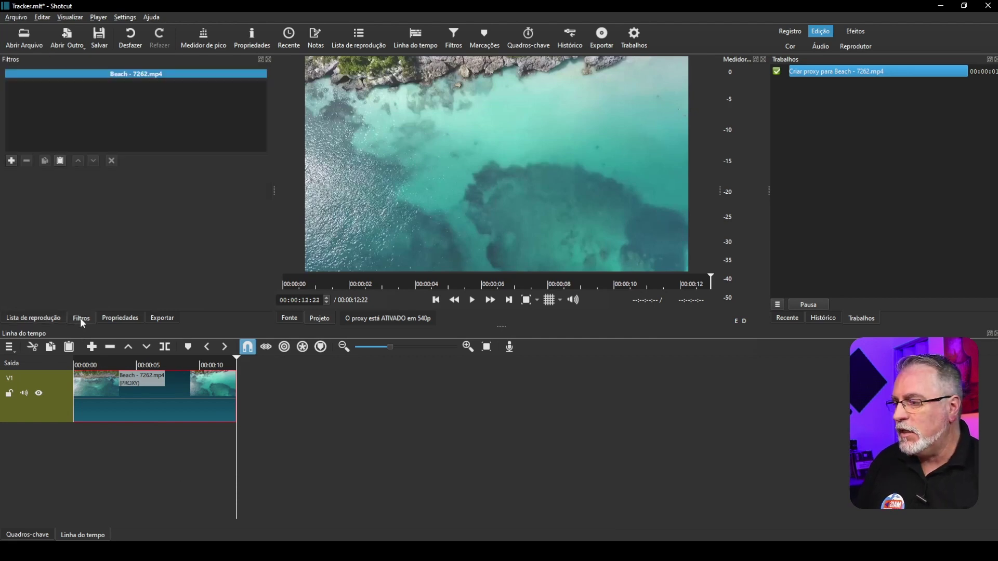
left_click(12, 162)
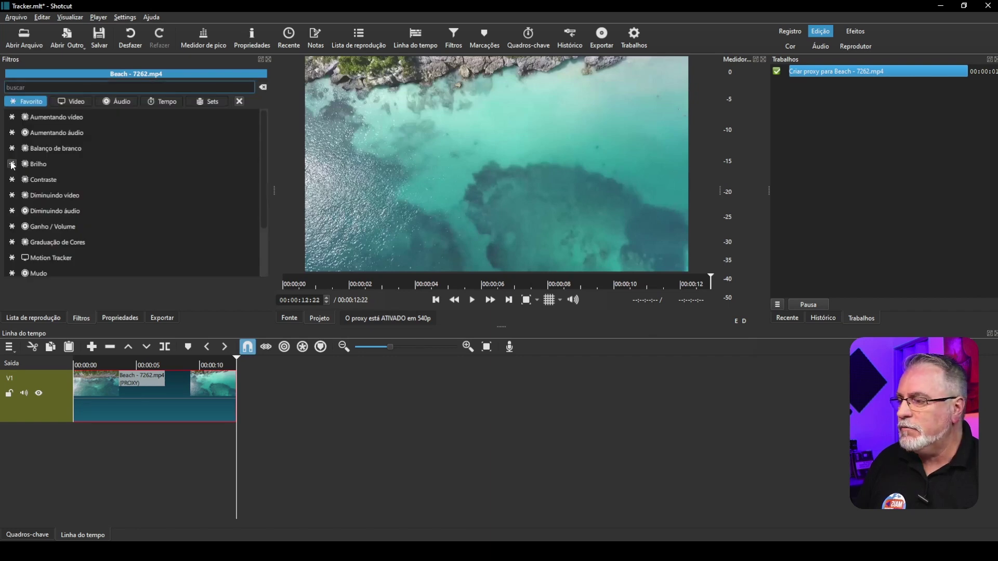
scroll(80, 210, "down", 2)
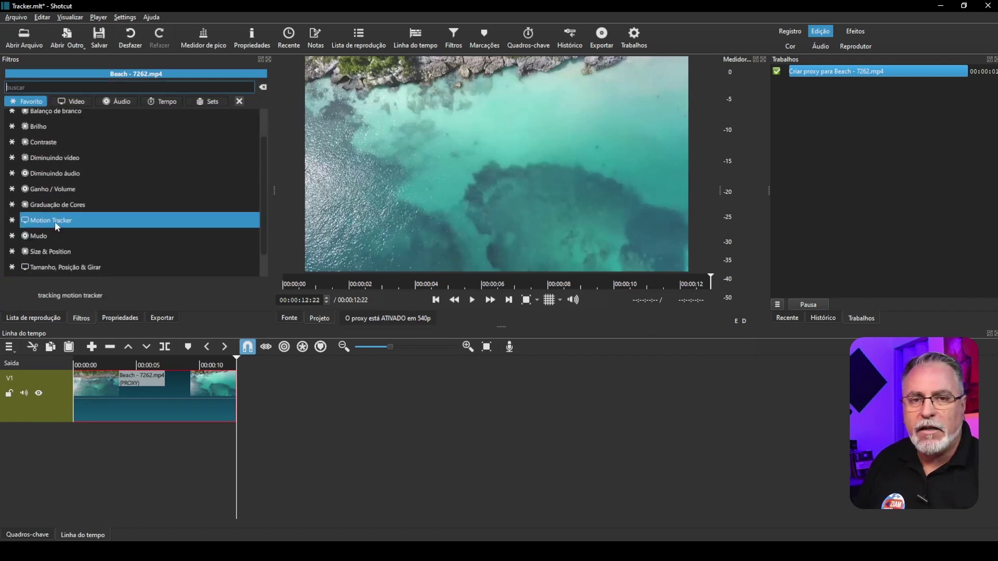
left_click(76, 101)
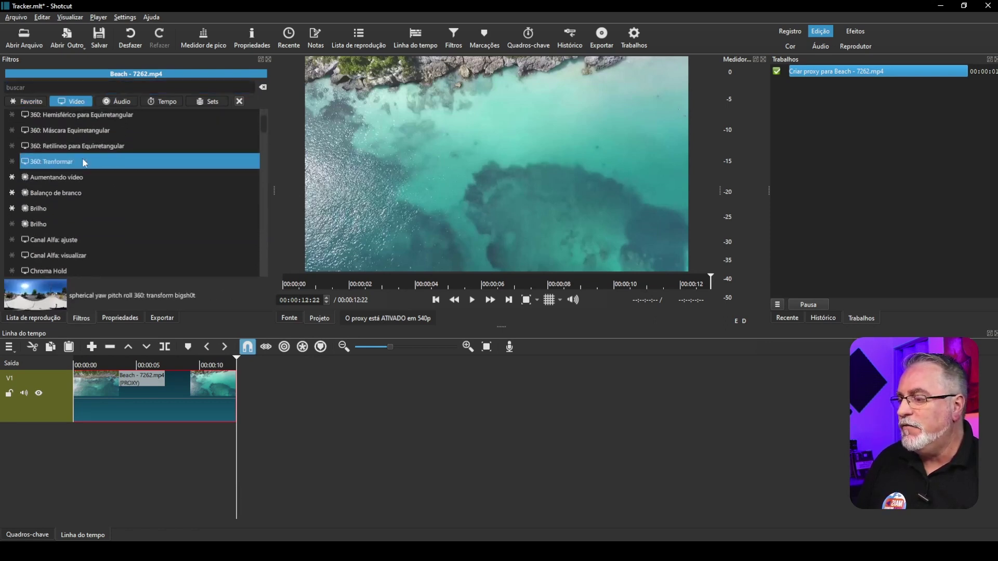
scroll(83, 162, "down", 8)
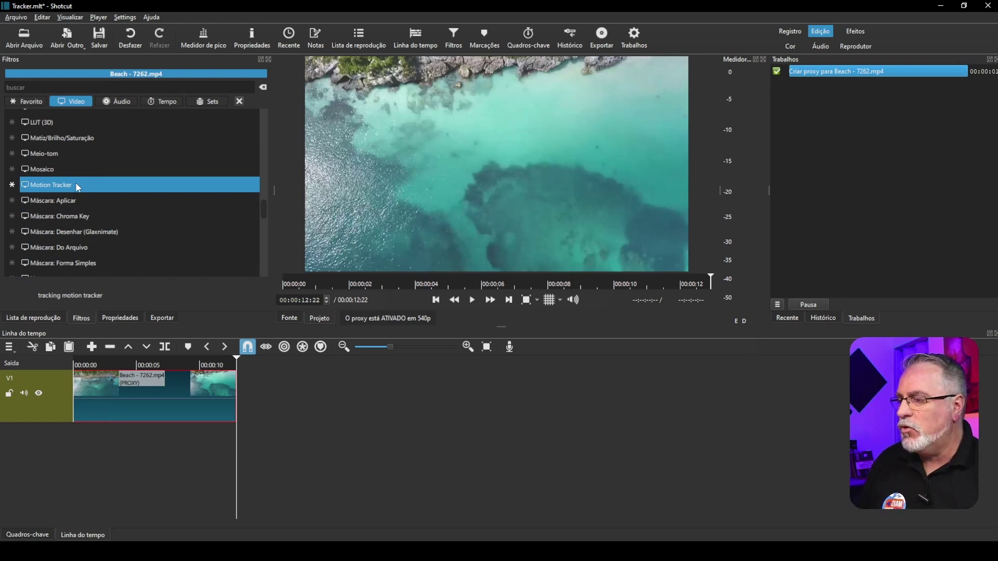
left_click(38, 99)
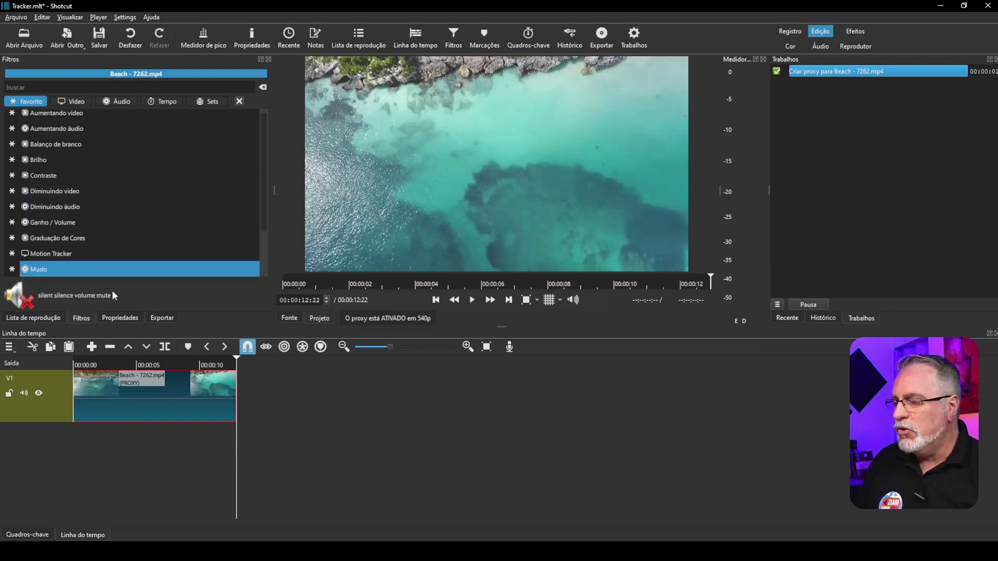
left_click(79, 103)
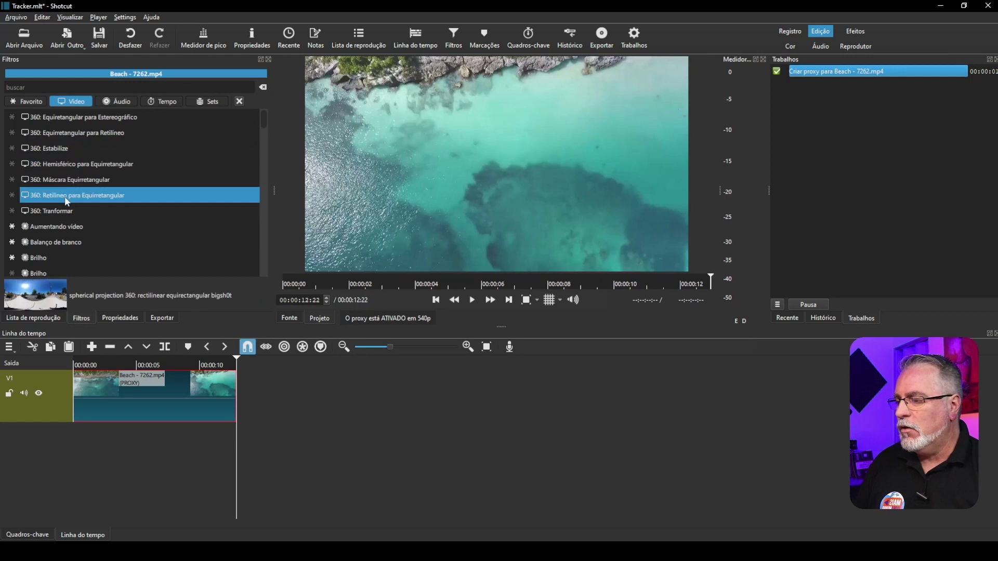
scroll(64, 197, "down", 2)
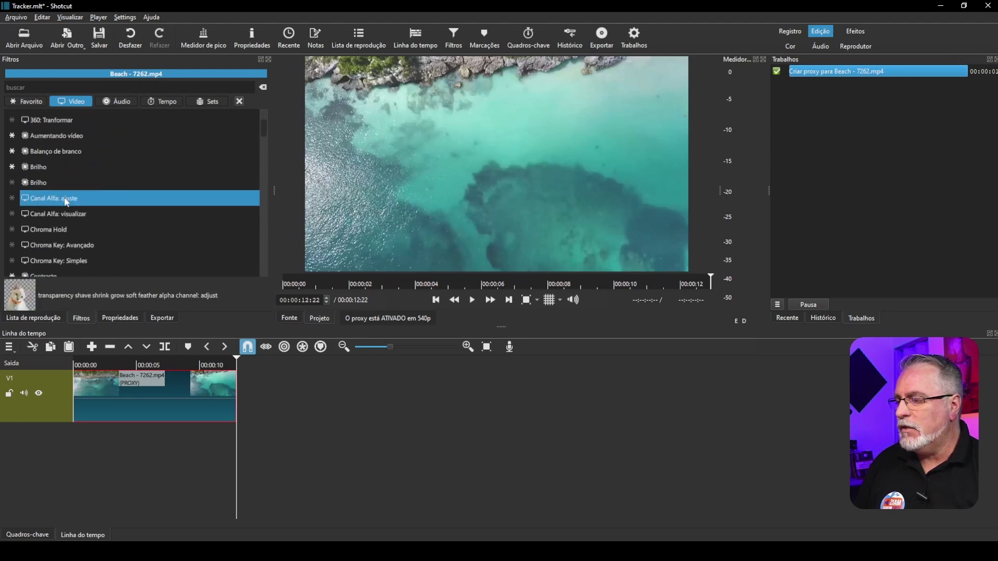
left_click(36, 101)
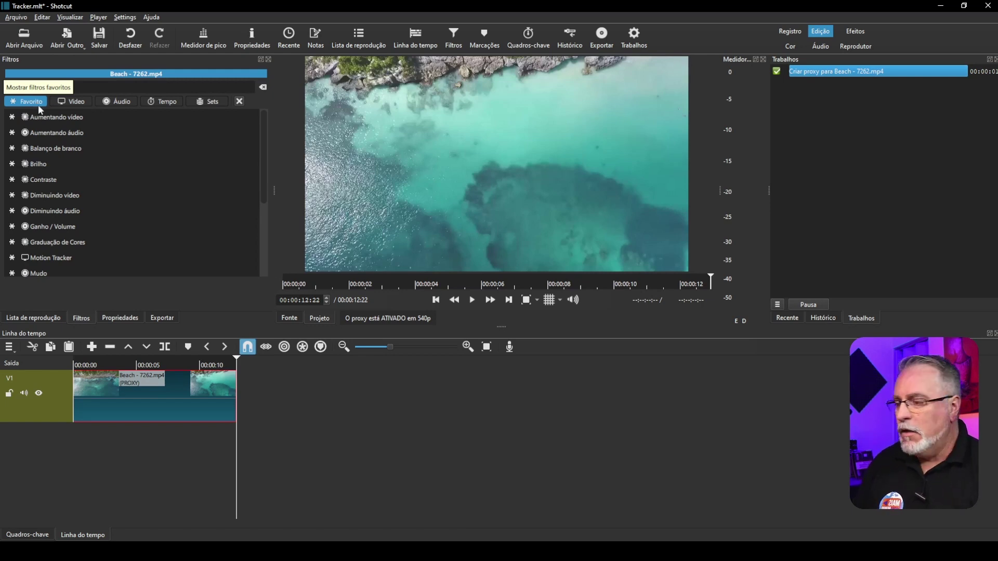
left_click(51, 258)
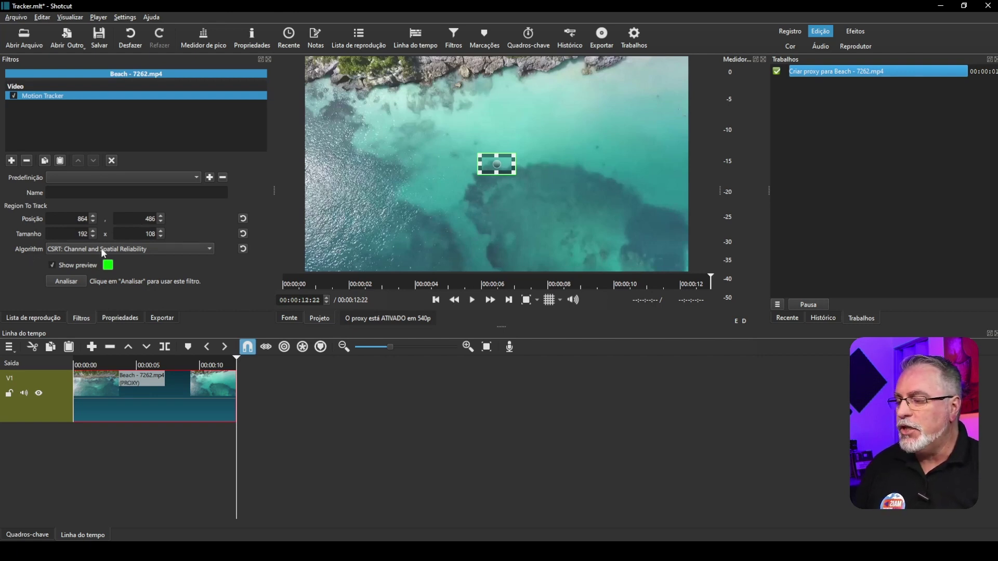
- Play the opening seconds of the beach clip and return the playhead to its start
left_click(64, 194)
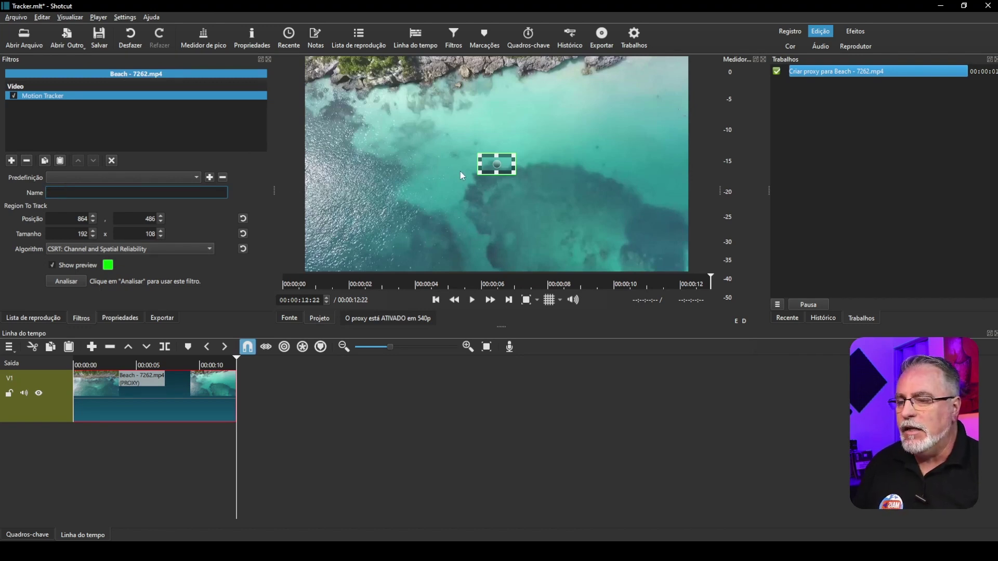
left_click_drag(237, 362, 65, 361)
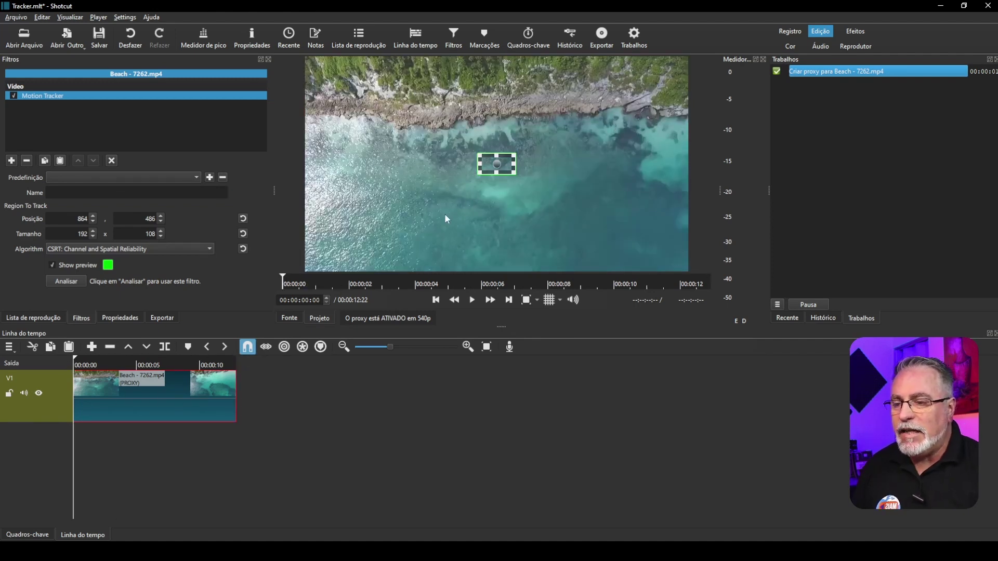
key("space")
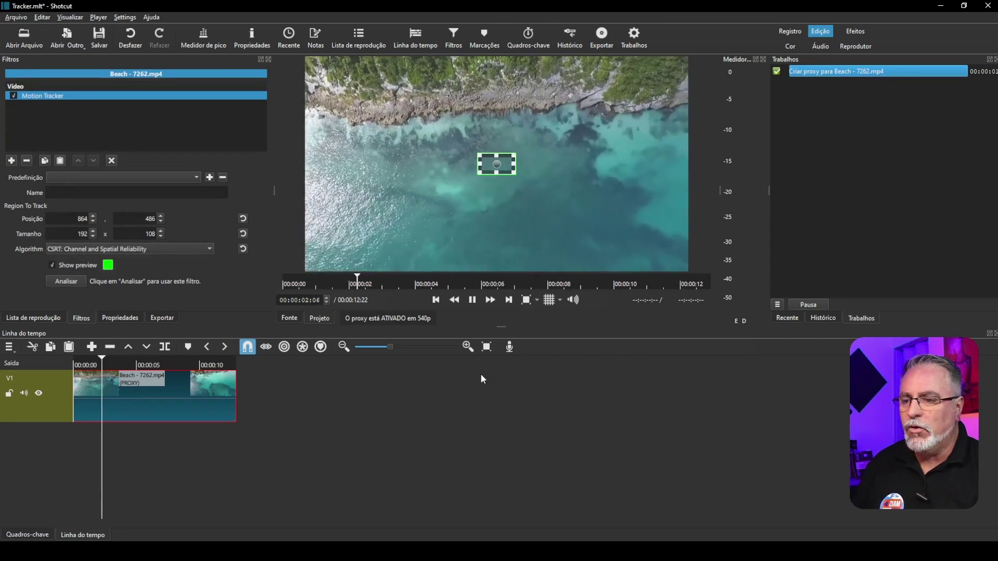
key("space")
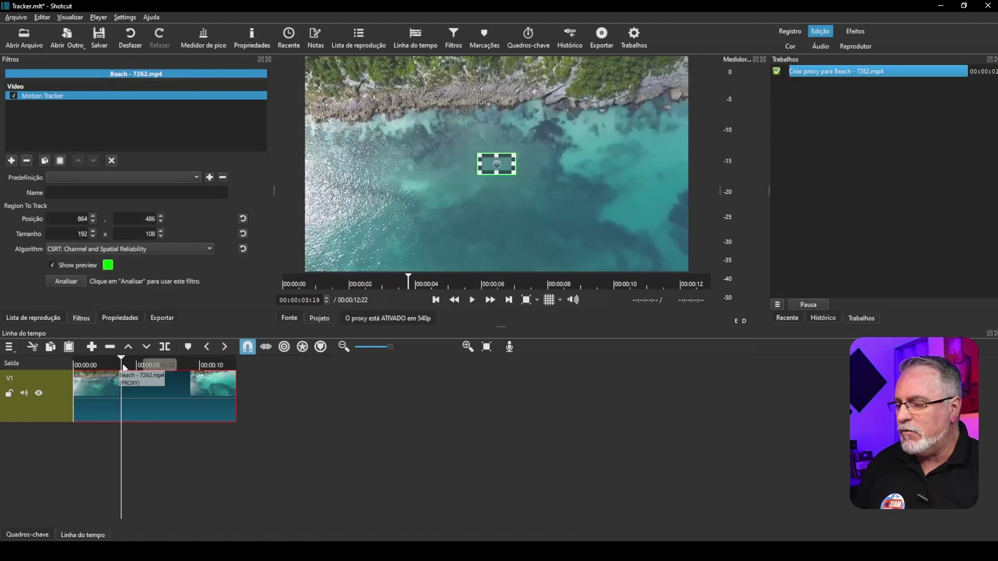
left_click_drag(122, 359, 40, 357)
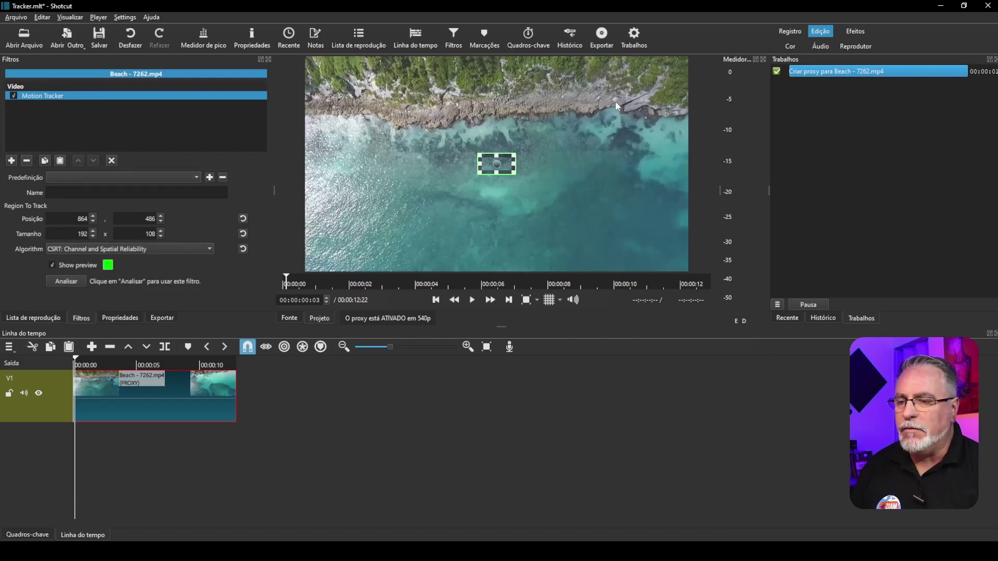
- Name the motion tracker "Tracker Pedra Branca"
left_click(65, 192)
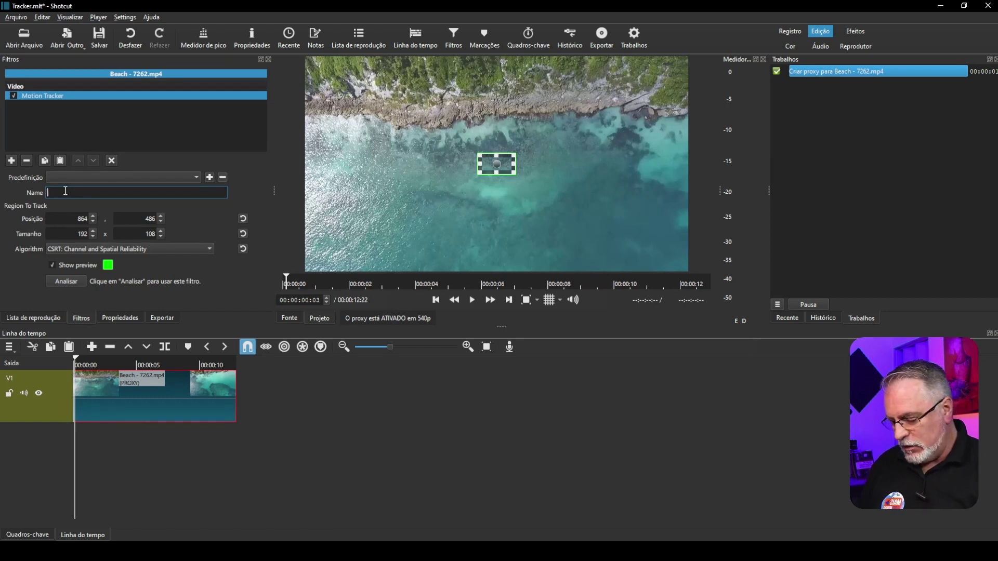
type("Tracker")
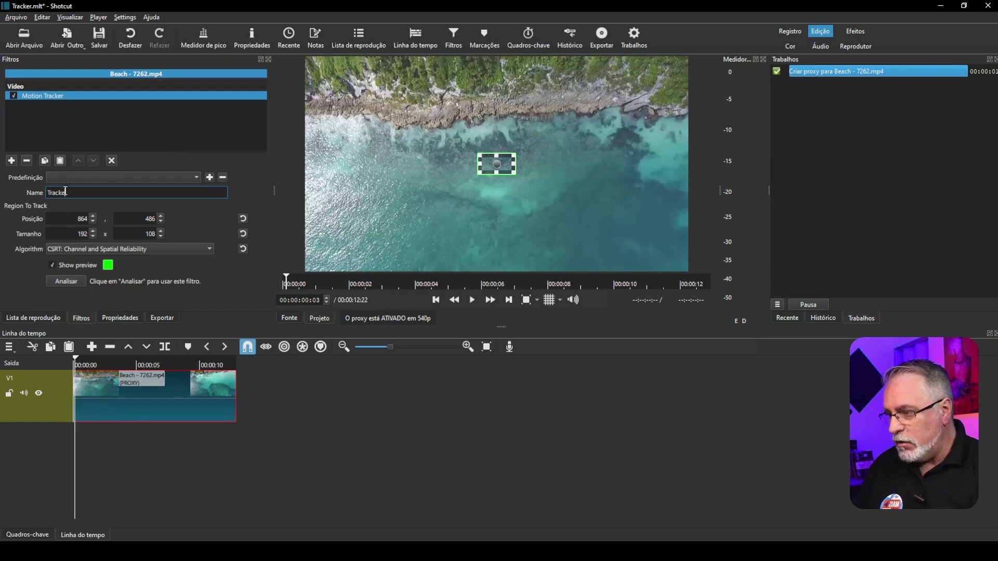
type(" Pedra")
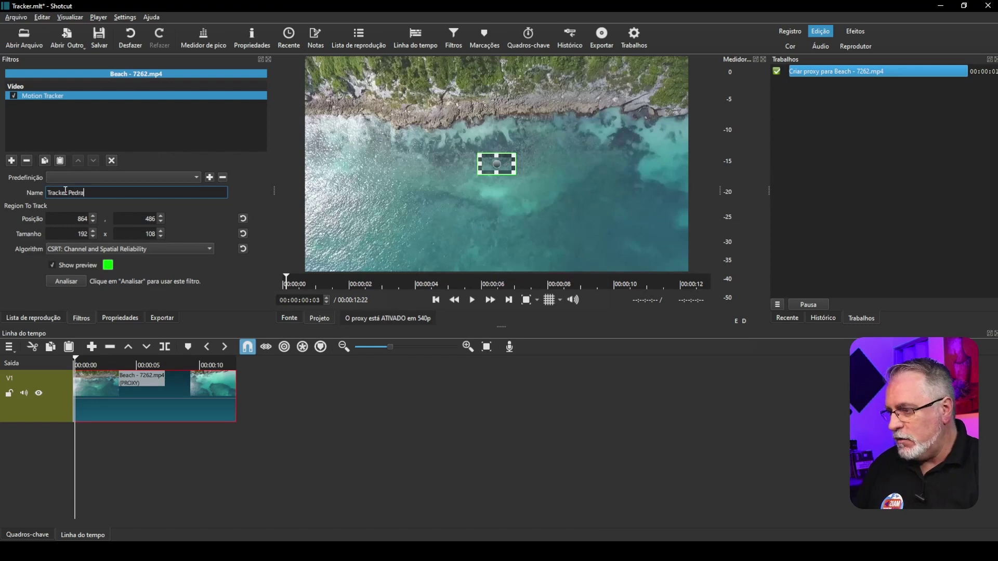
type(" Branca")
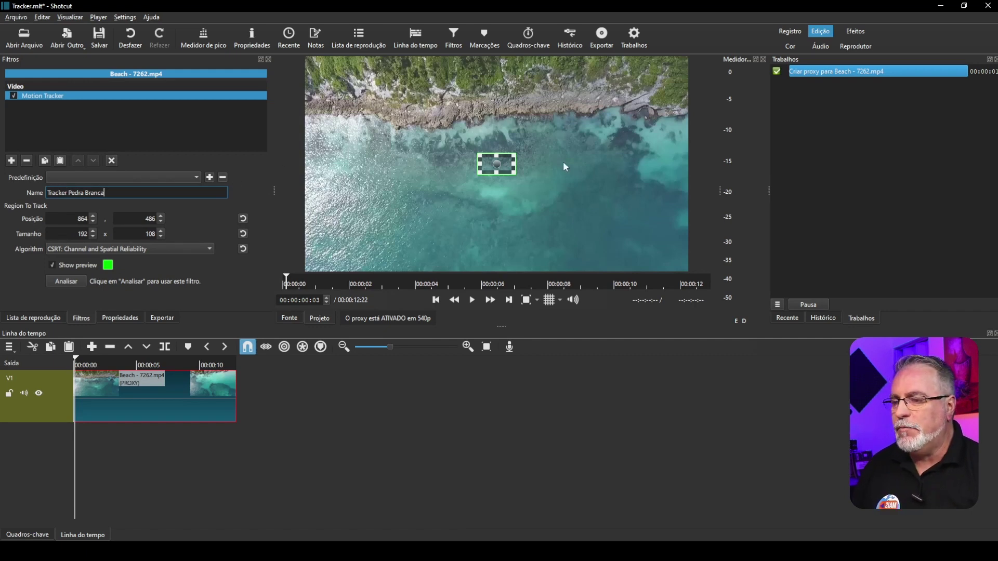
- Fit the tracking region over the white rock on the shore, about 82 x 64 at position 1510, 193, keeping the CSRT algorithm
left_click_drag(497, 164, 615, 143)
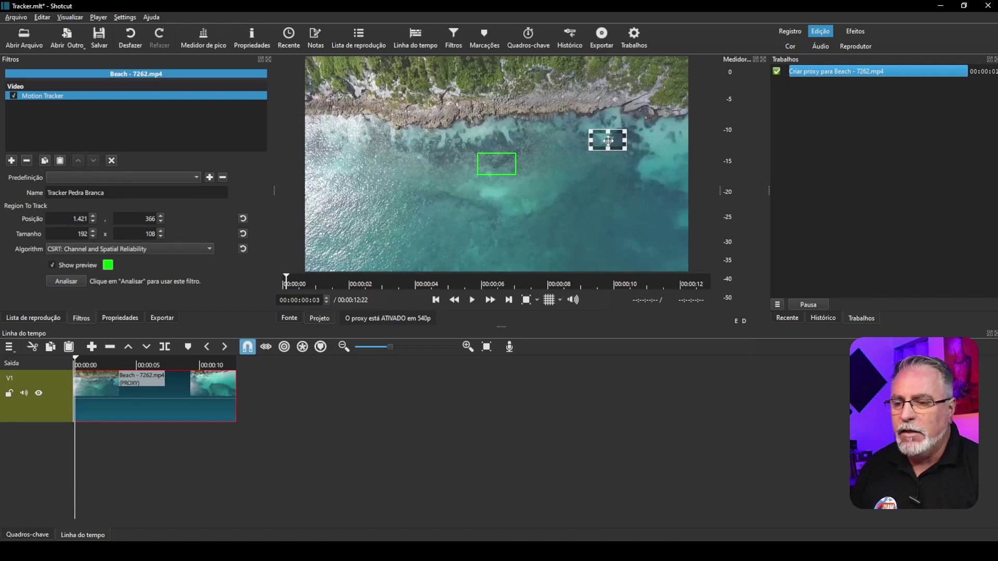
left_click_drag(612, 139, 622, 104)
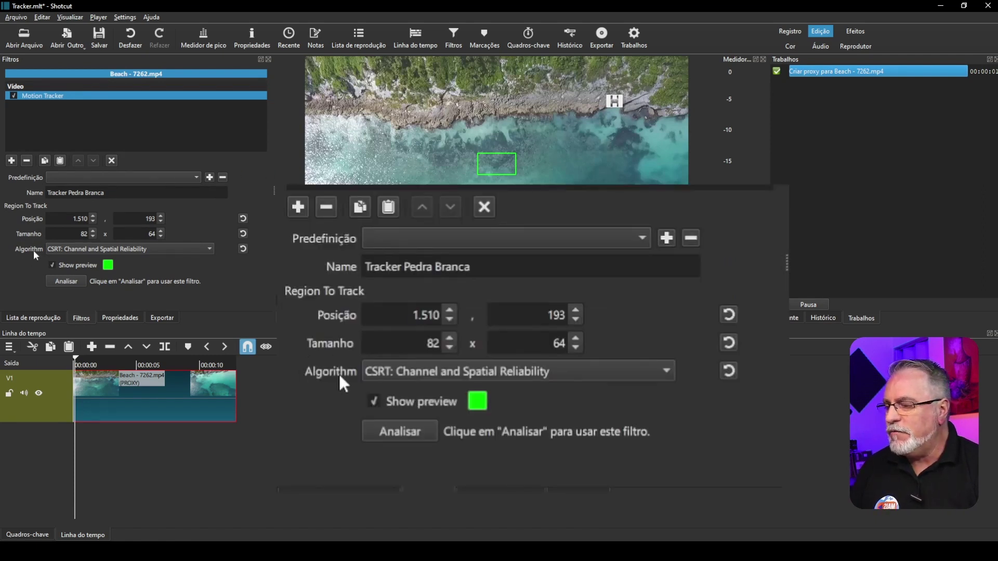
left_click(209, 251)
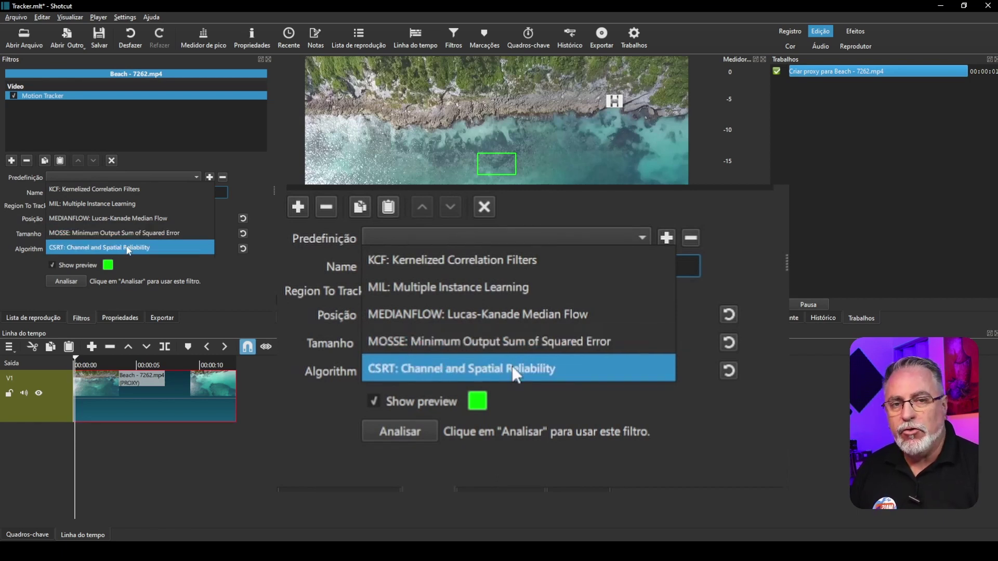
left_click(87, 250)
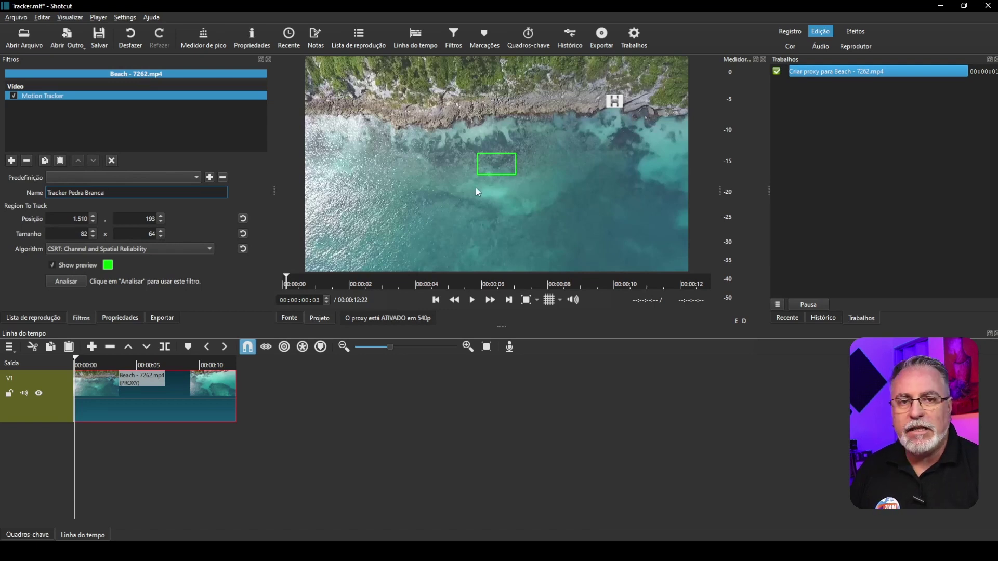
- Set the tracker's preview rectangle colour to red (#ff0000)
left_click(108, 266)
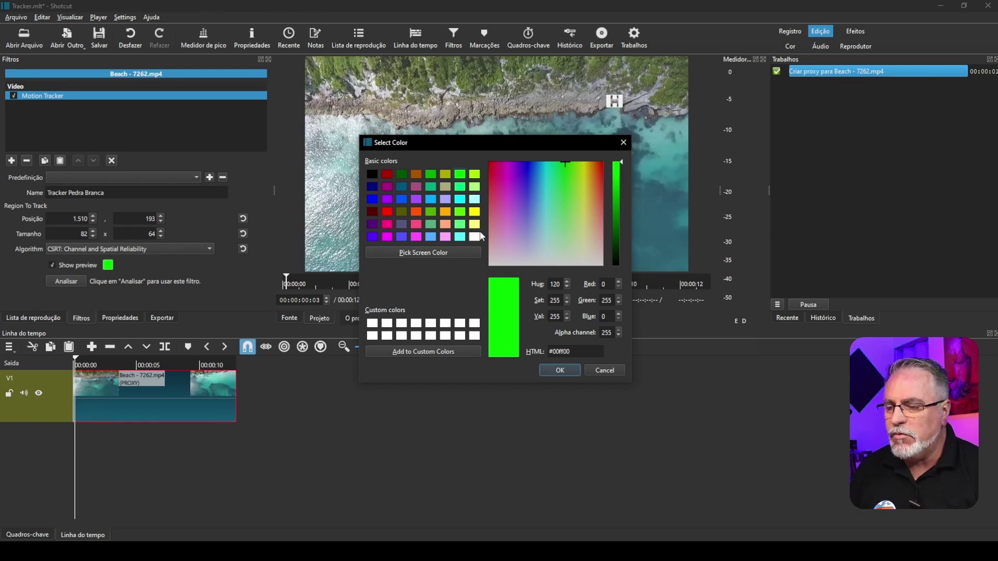
left_click(387, 212)
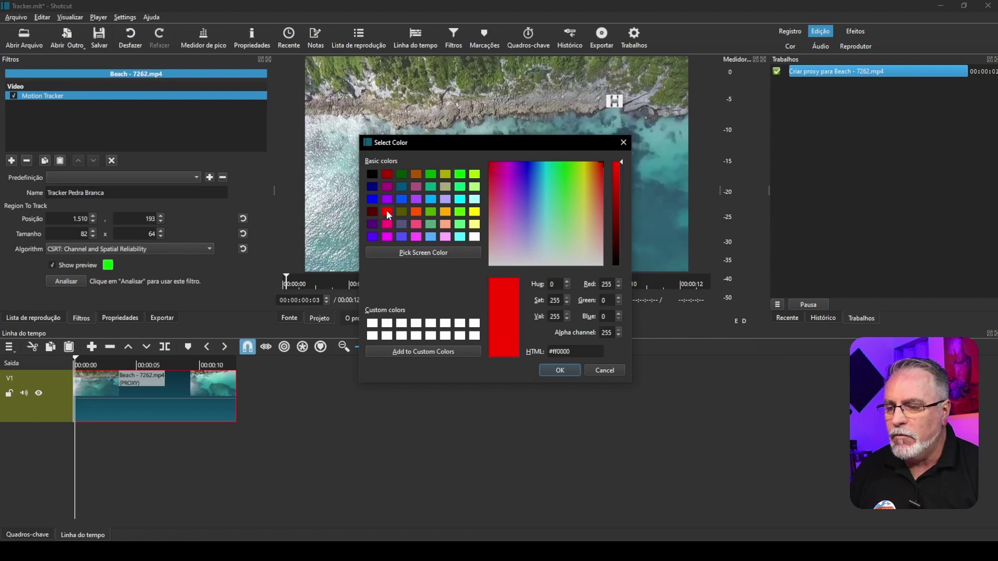
left_click(561, 370)
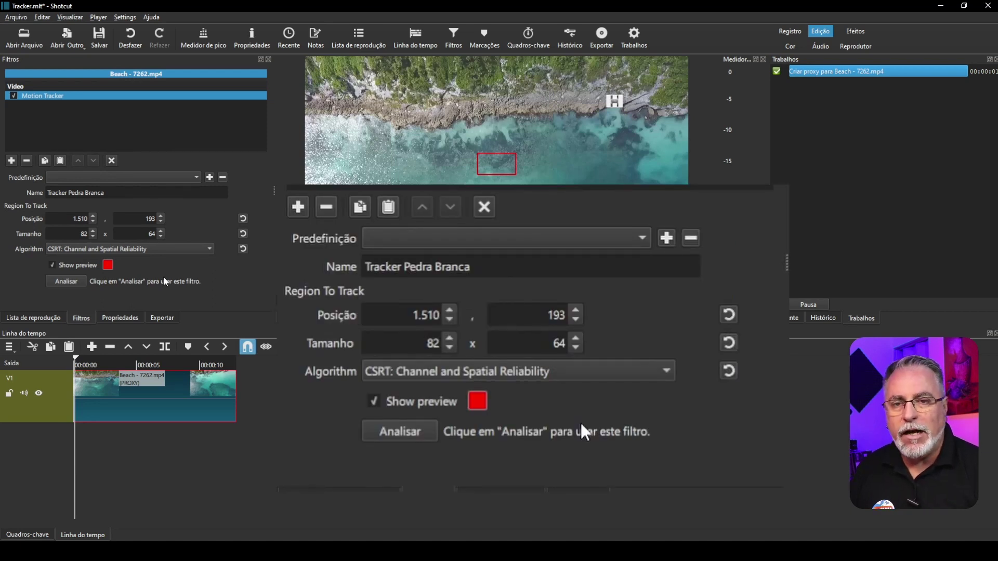
- Run the Motion Tracker analysis on the beach clip and play it back with the filter deselected to check the tracking
left_click(71, 283)
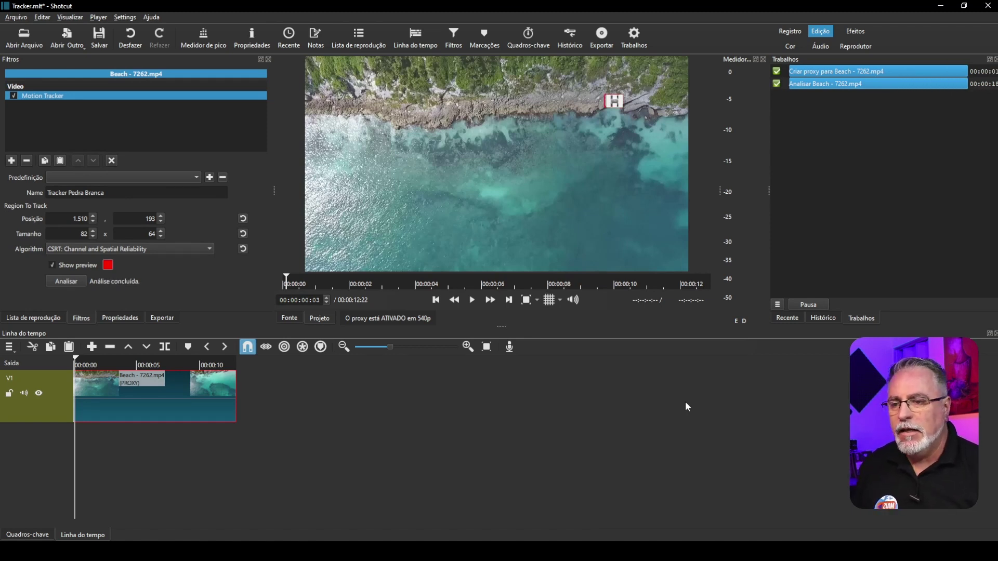
left_click(112, 161)
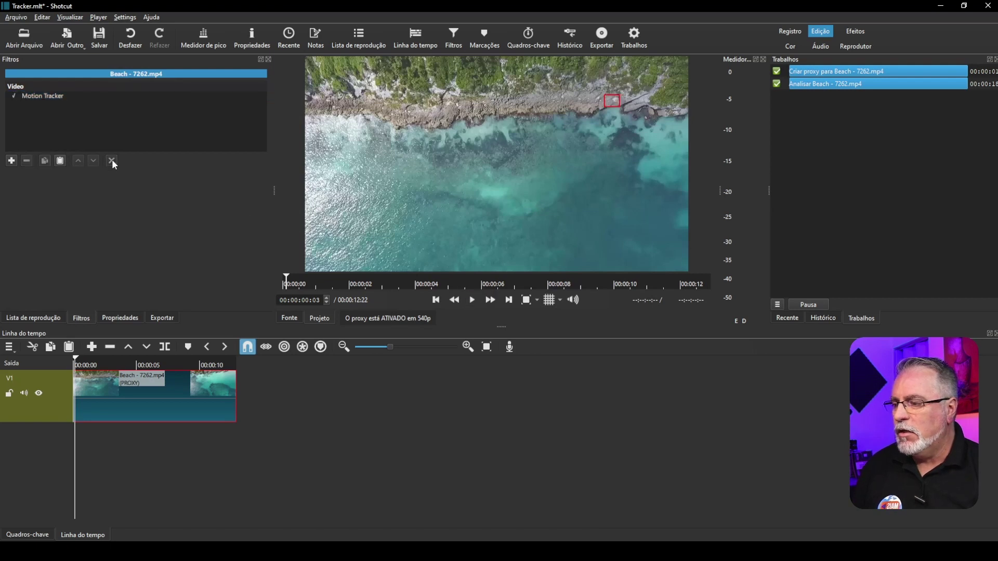
key("space")
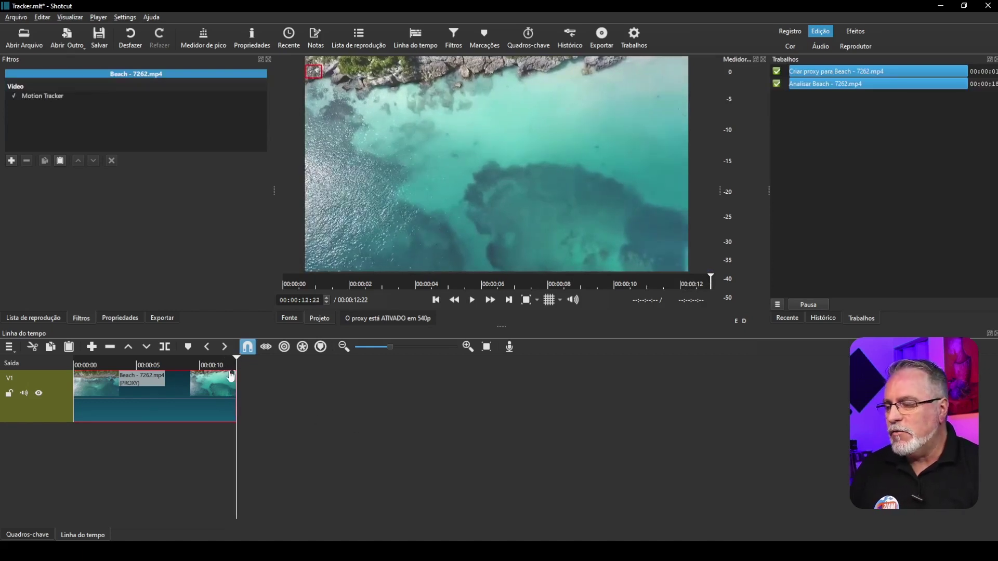
- Return to the clip's start and add a Texto: Simples filter to the beach clip with the text "Maisvideomundo"
left_click_drag(237, 358, 53, 355)
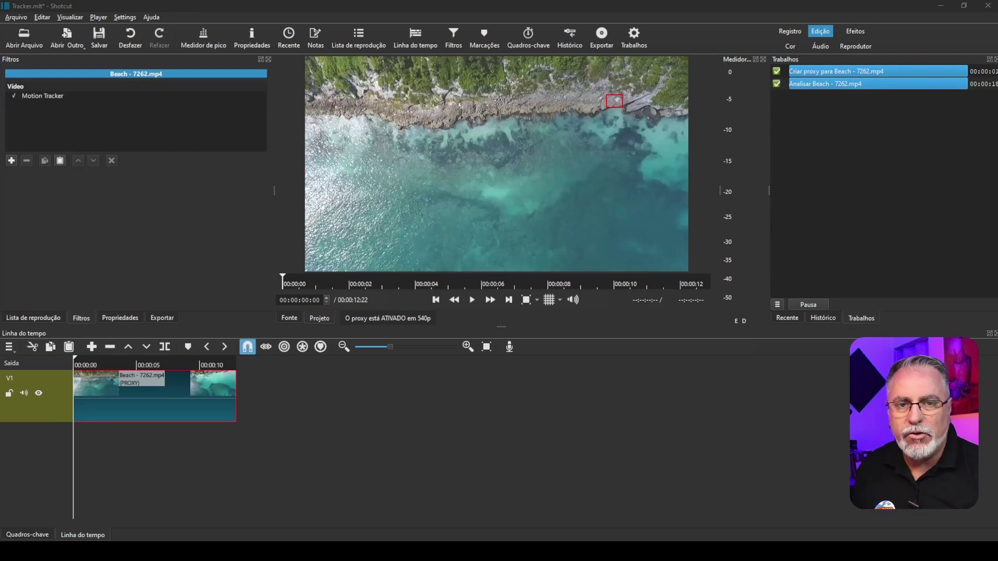
left_click(124, 237)
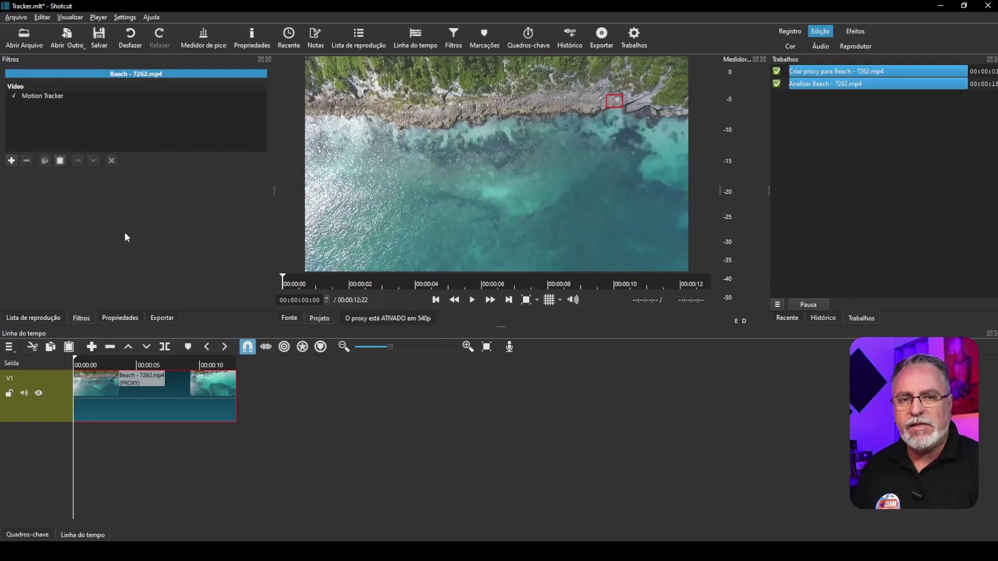
left_click(11, 161)
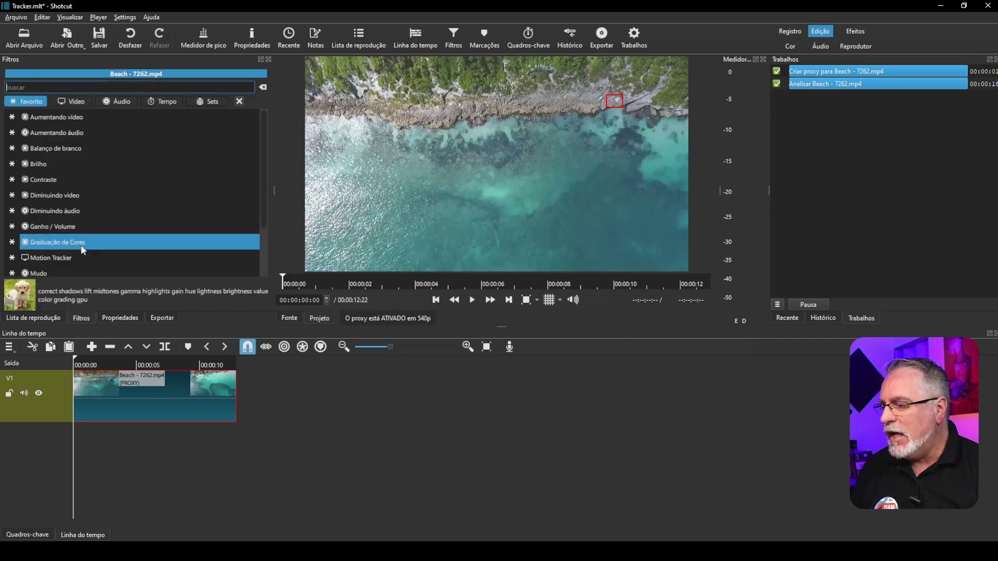
scroll(100, 205, "down", 2)
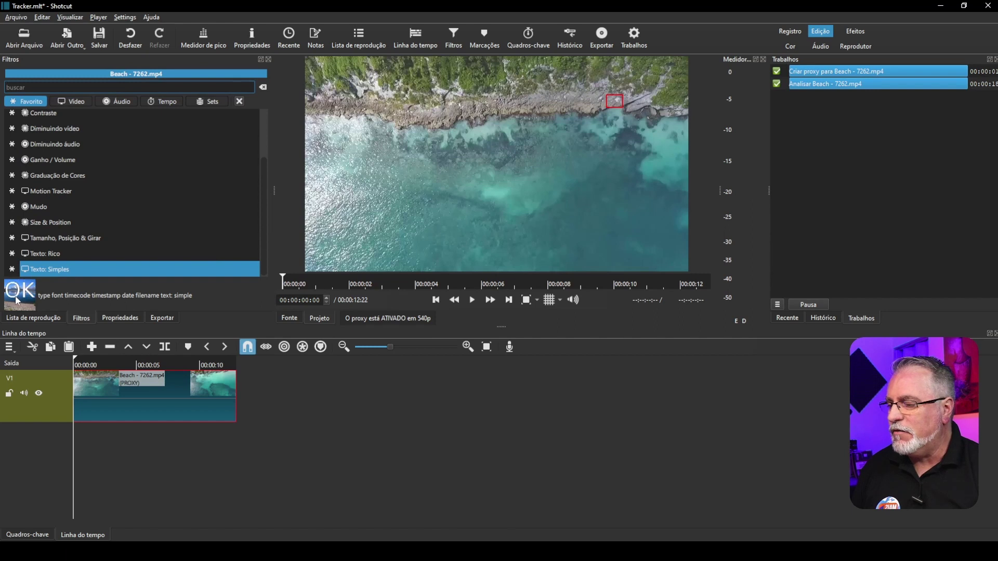
left_click(47, 269)
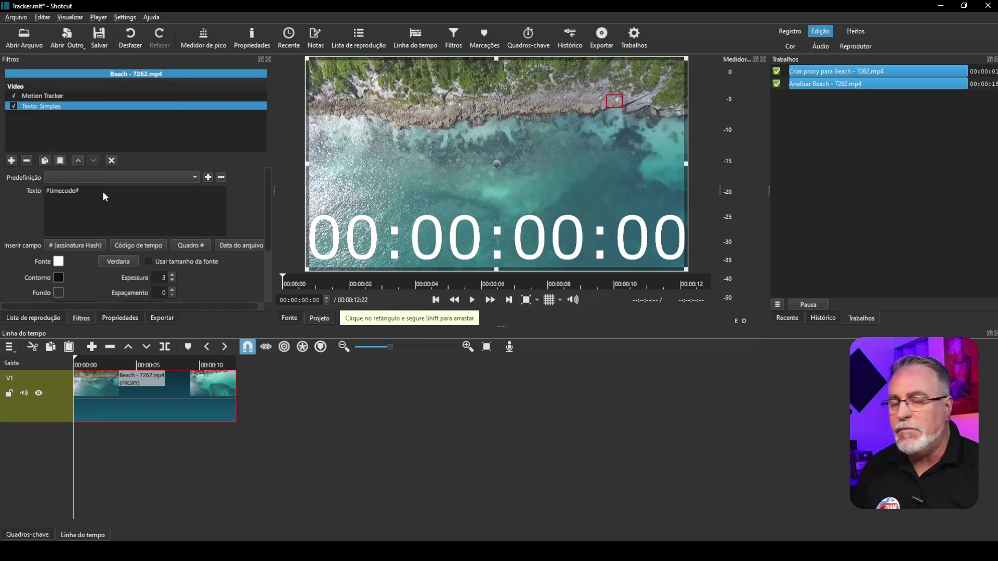
left_click_drag(101, 192, 1, 194)
type("Ma")
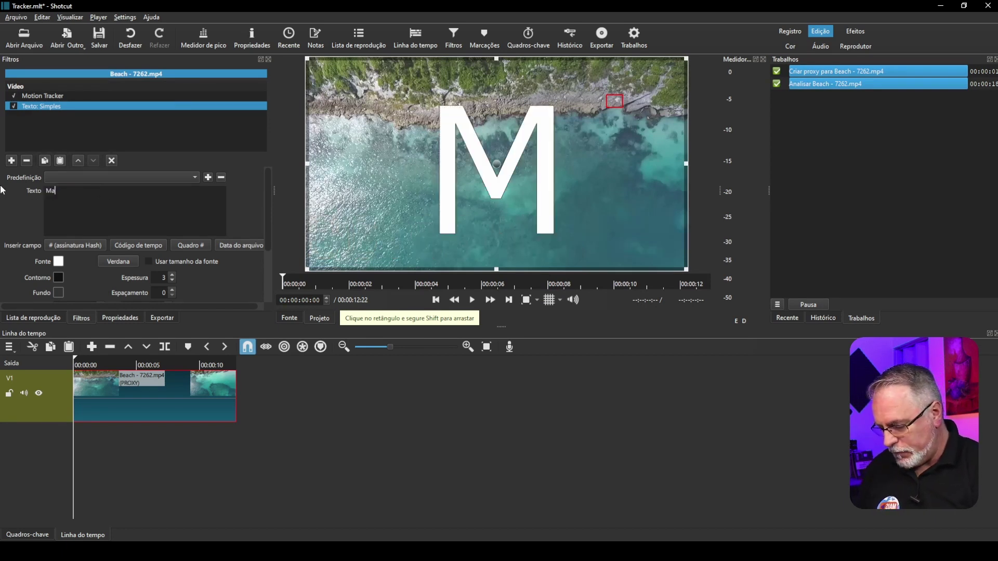
type("isvideomundo")
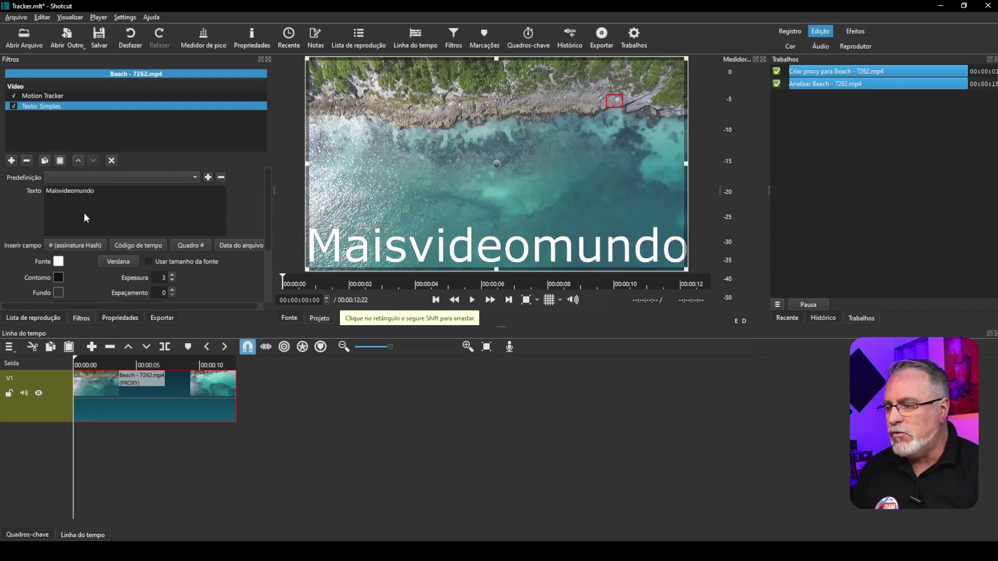
- Set the text's font colour to yellow (#ffff00) and shrink its box to about 652 x 277 at position 1009, 366
left_click(58, 261)
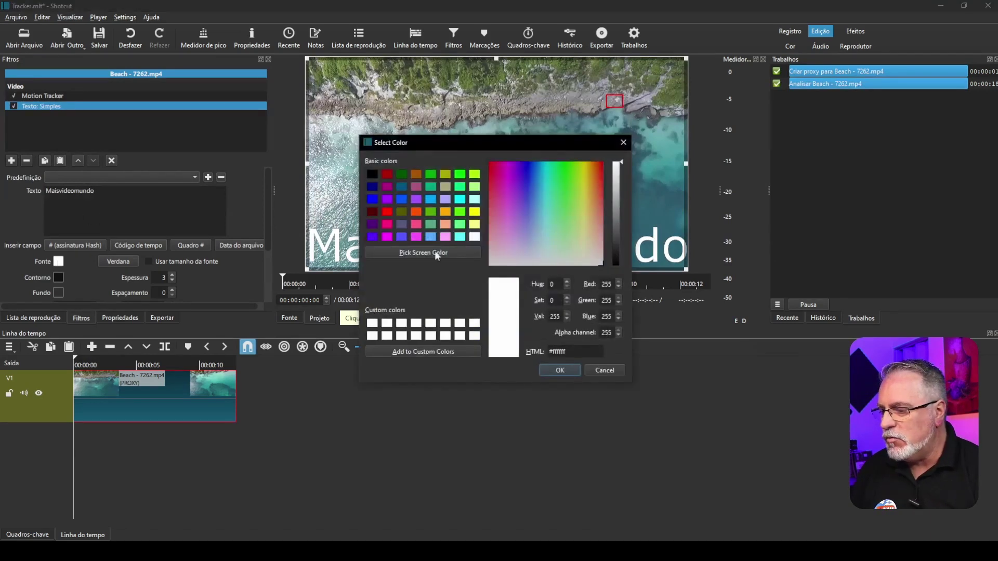
left_click(475, 224)
left_click(476, 212)
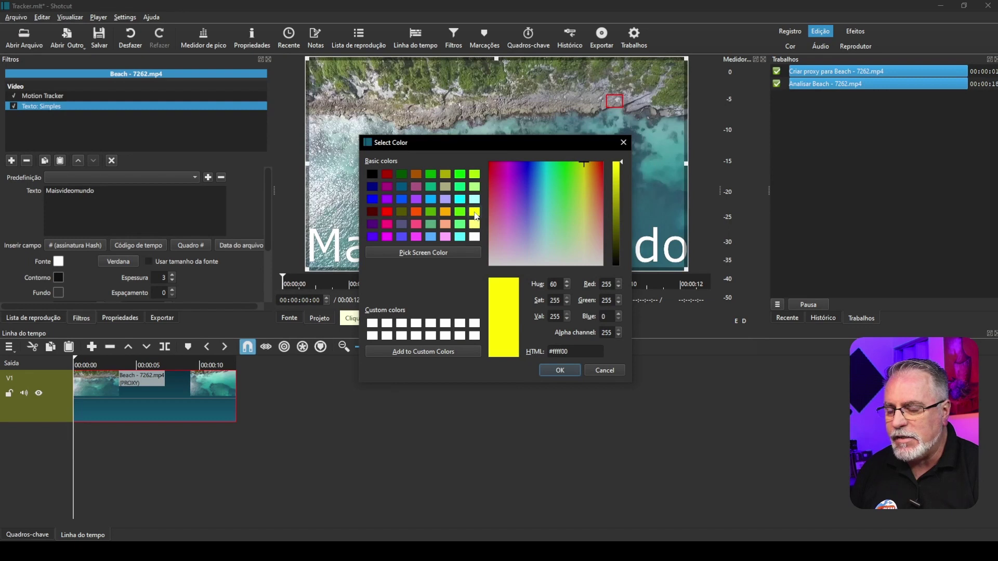
left_click(560, 370)
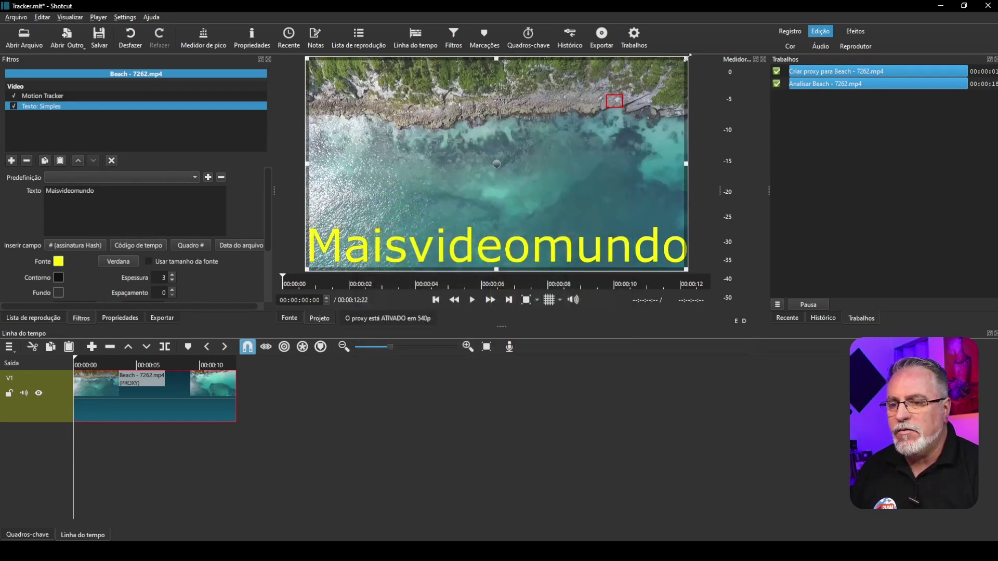
left_click_drag(687, 56, 583, 157)
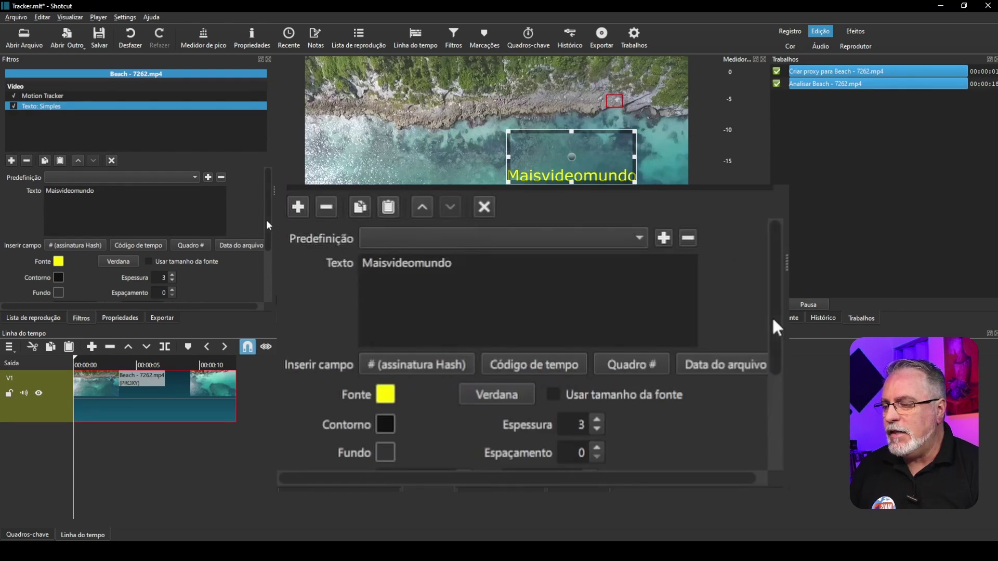
- Load keyframes from the motion tracker "Tracker Pedra Branca" into the text filter, adjusted by Absolute Position from start
scroll(270, 237, "down", 1)
scroll(270, 237, "down", 2)
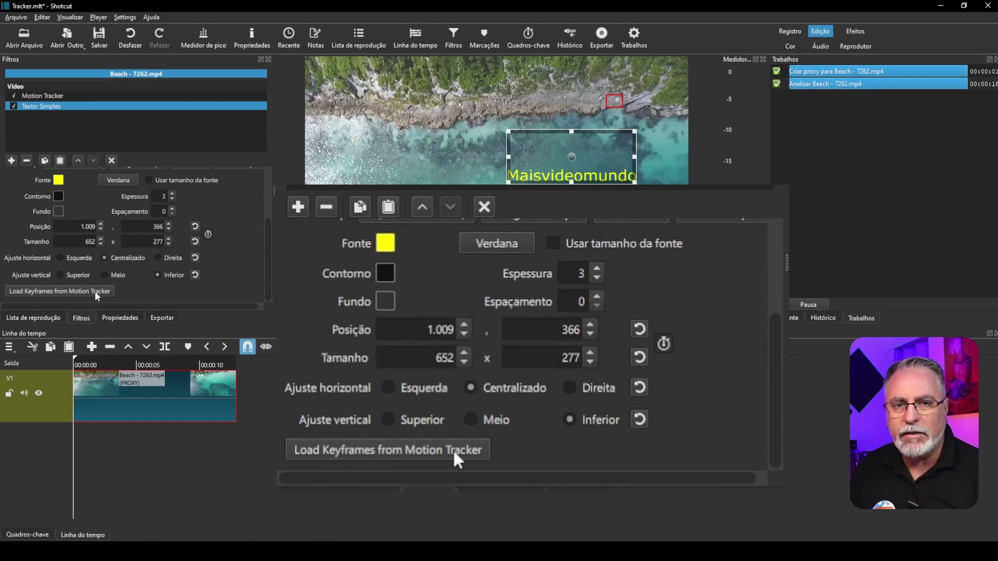
left_click(50, 292)
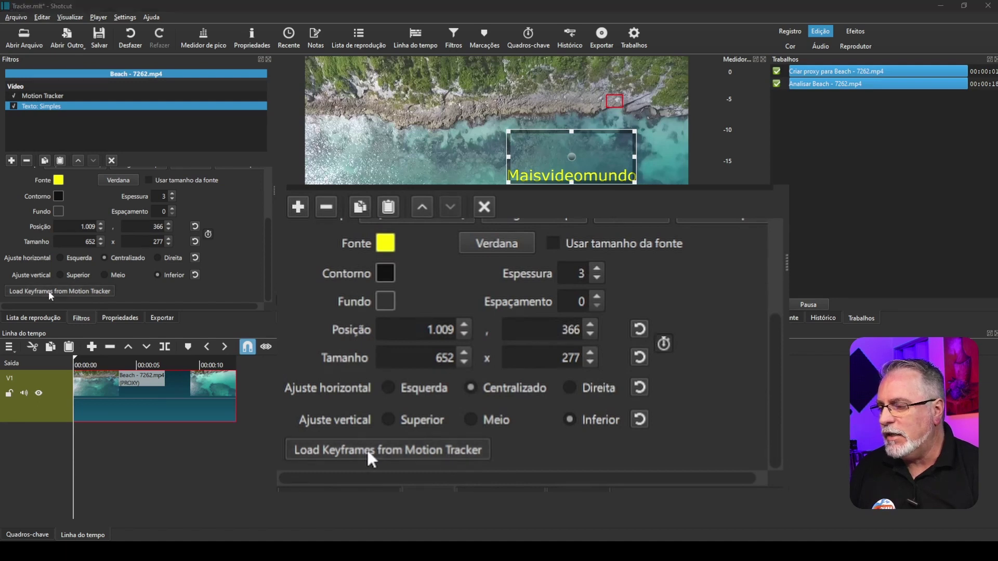
left_click_drag(159, 137, 475, 383)
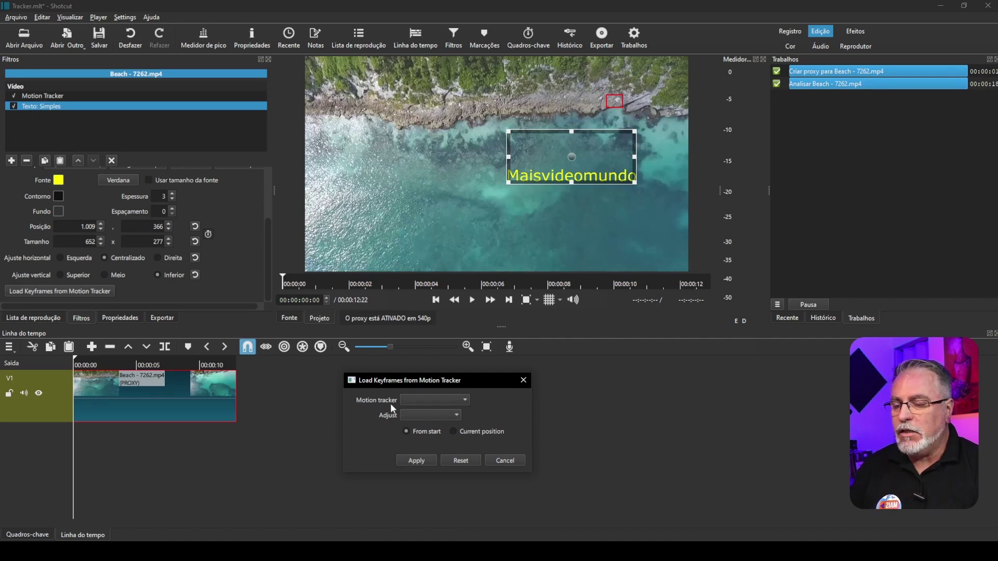
left_click(466, 401)
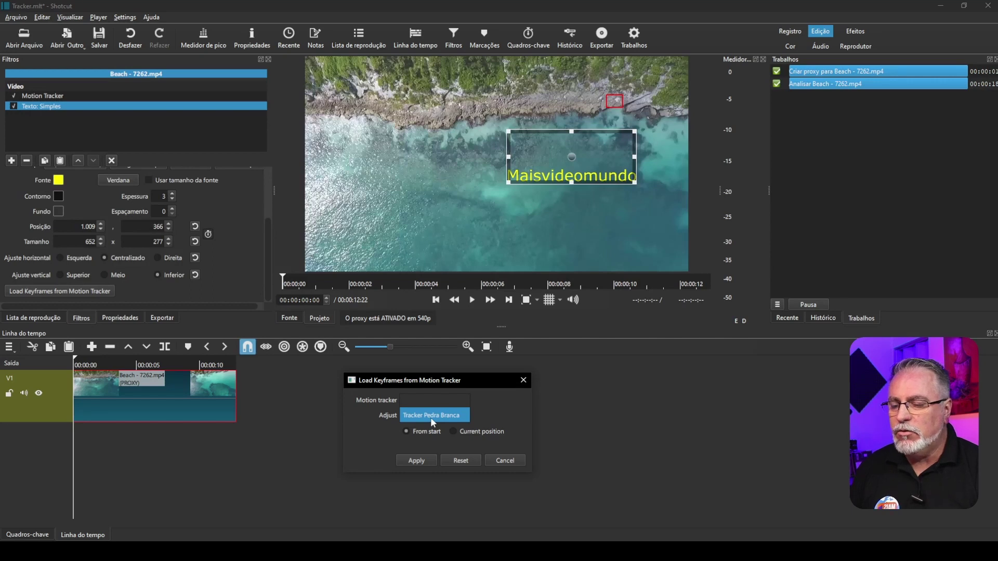
left_click(433, 416)
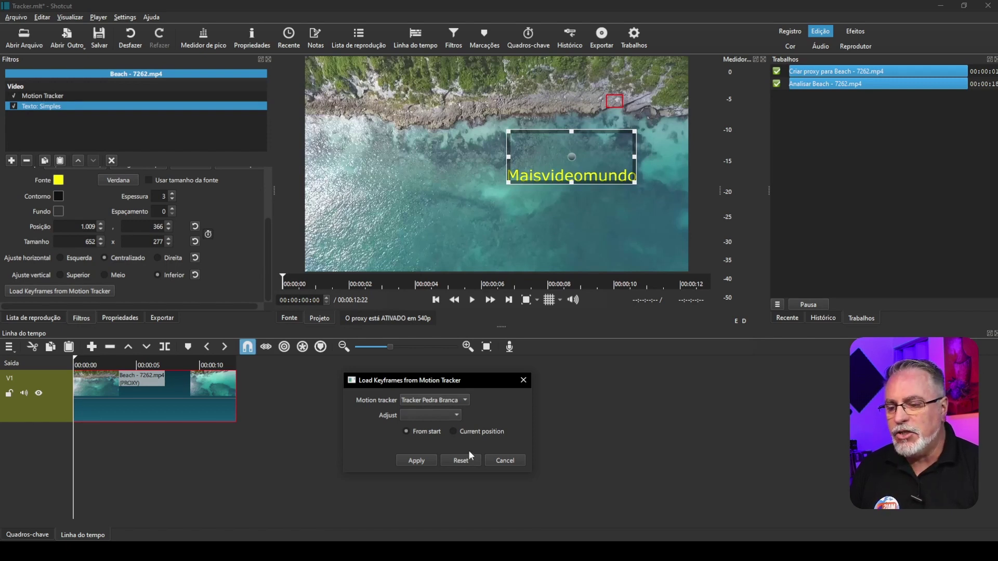
left_click(457, 416)
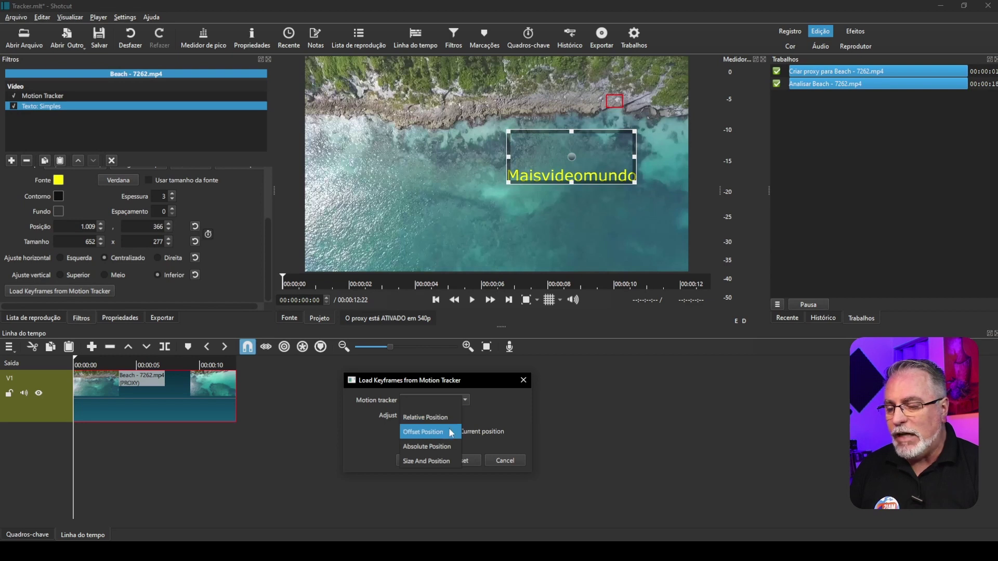
left_click(442, 448)
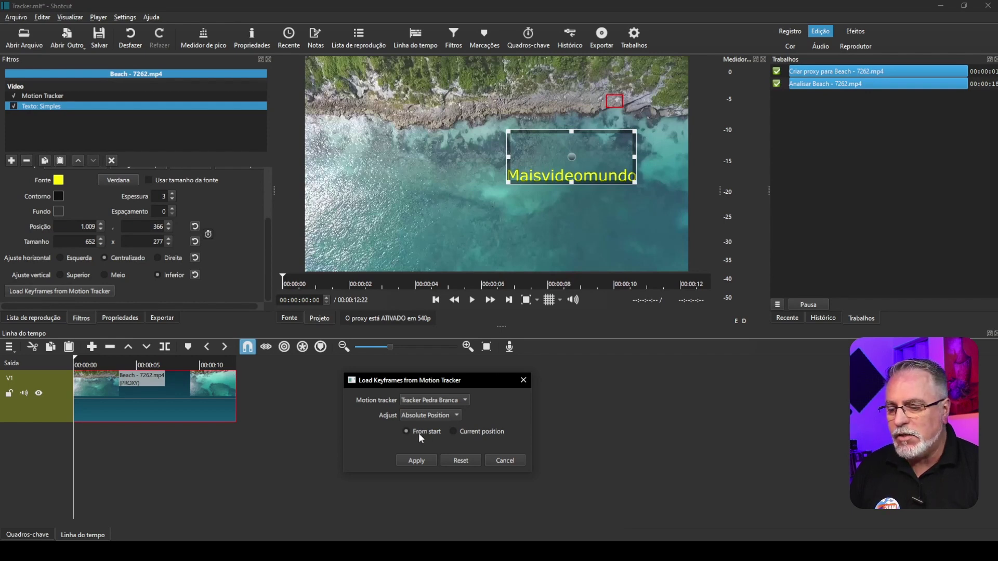
left_click(416, 461)
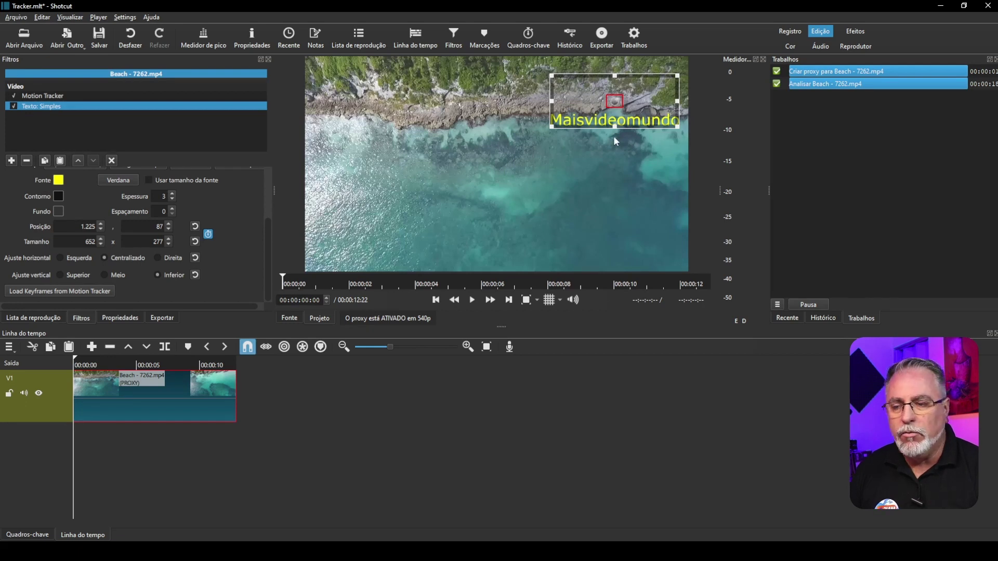
- Play the clip with the text filter deselected to check how the text follows the rock, and return to the beginning
left_click(113, 161)
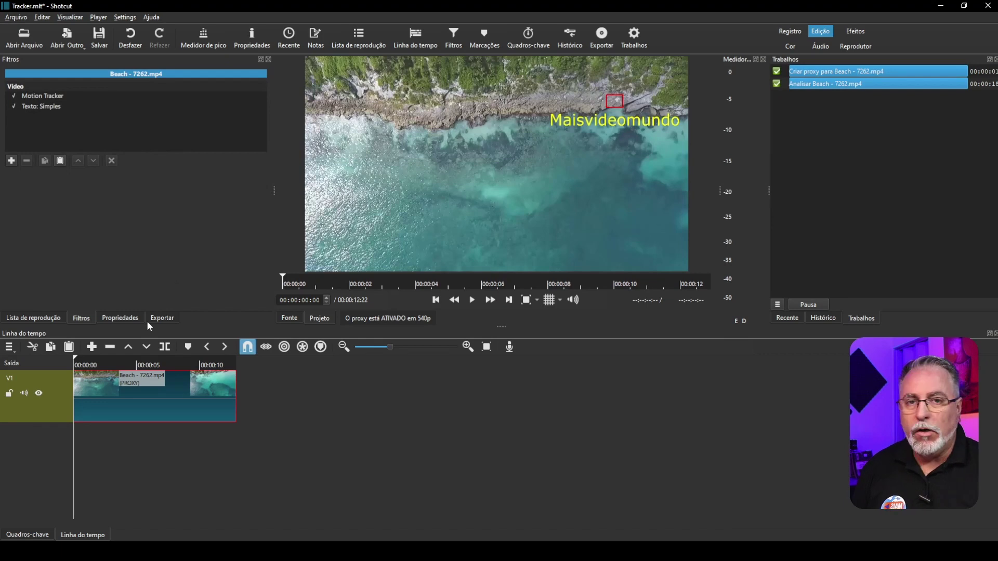
key("space")
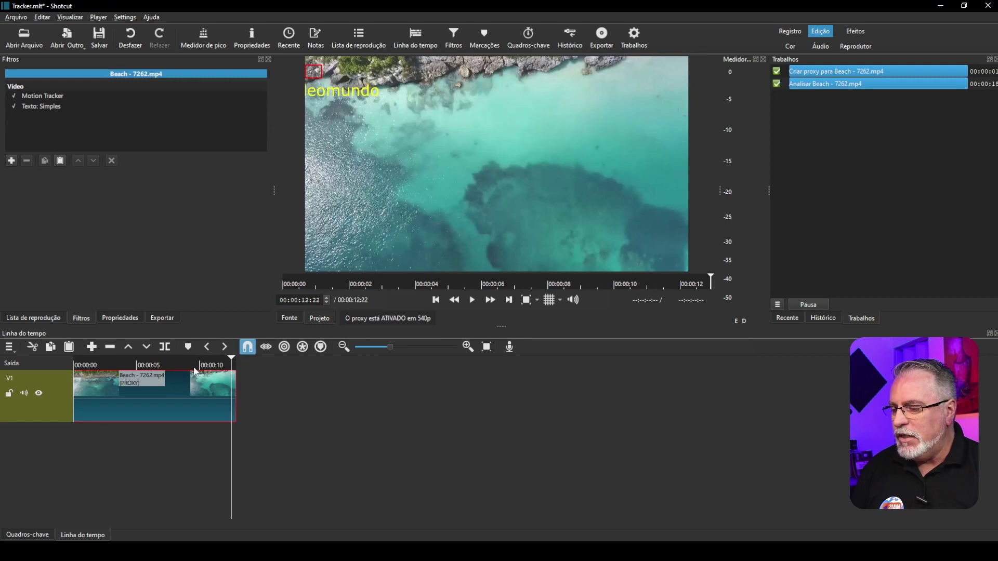
left_click_drag(236, 360, 24, 372)
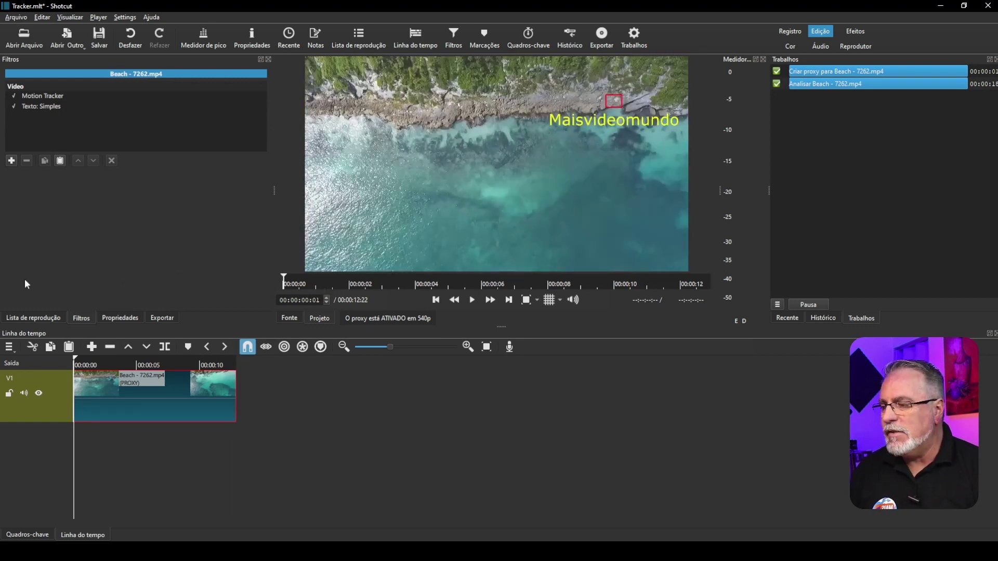
- Reload the text's keyframes from "Tracker Pedra Branca" using Relative Position from start, and play the clip with the filter deselected
left_click(38, 107)
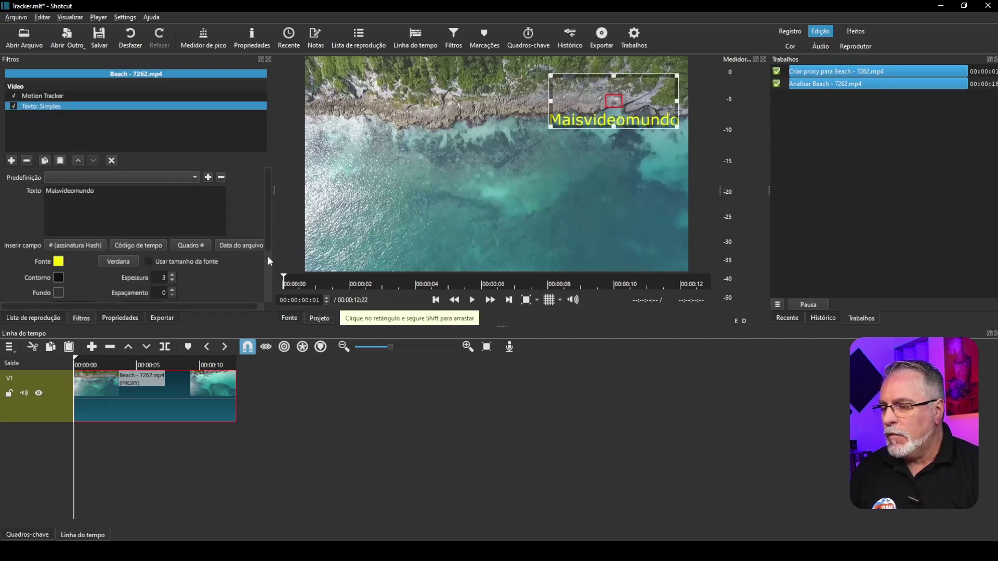
left_click_drag(270, 239, 270, 293)
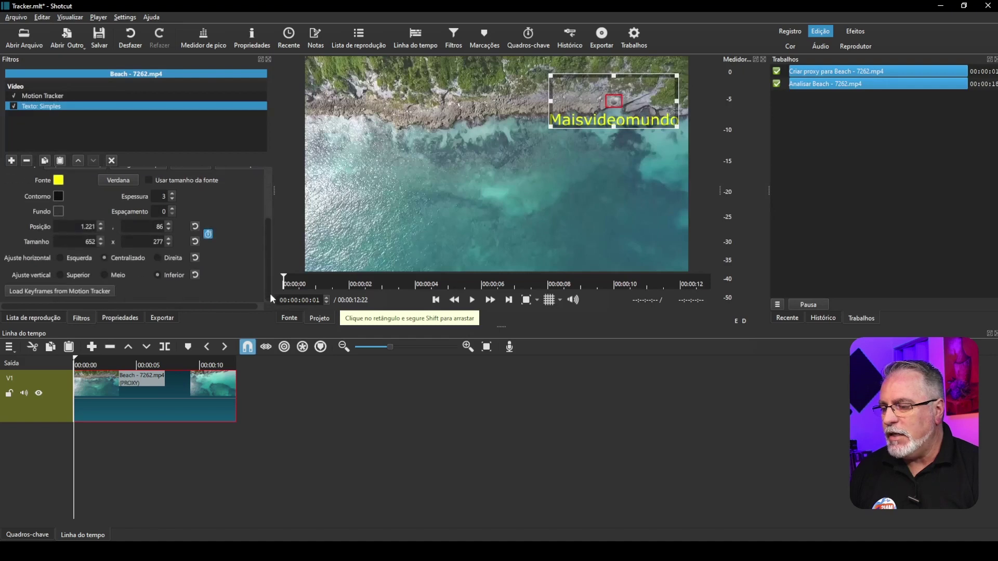
left_click(56, 290)
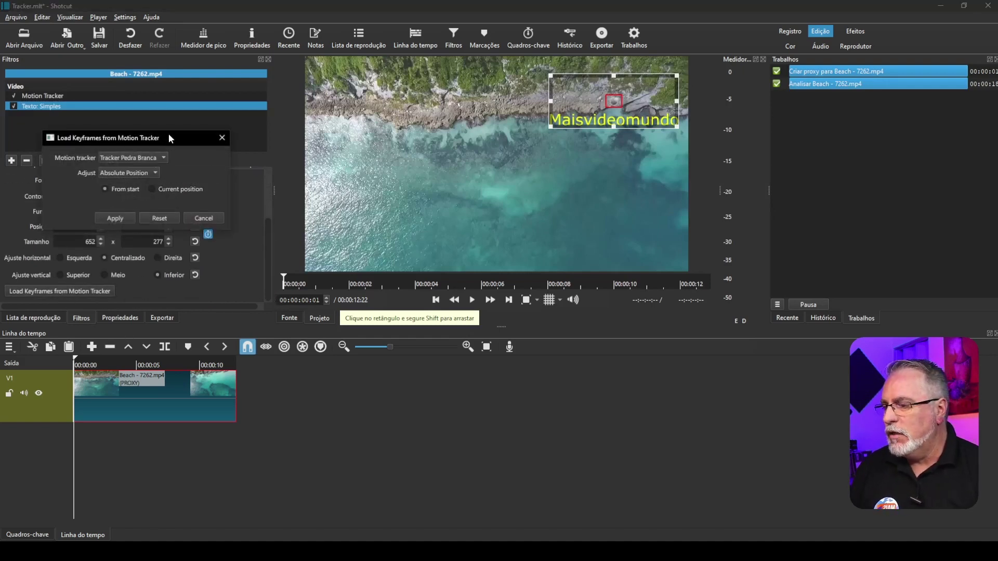
left_click_drag(169, 135, 500, 382)
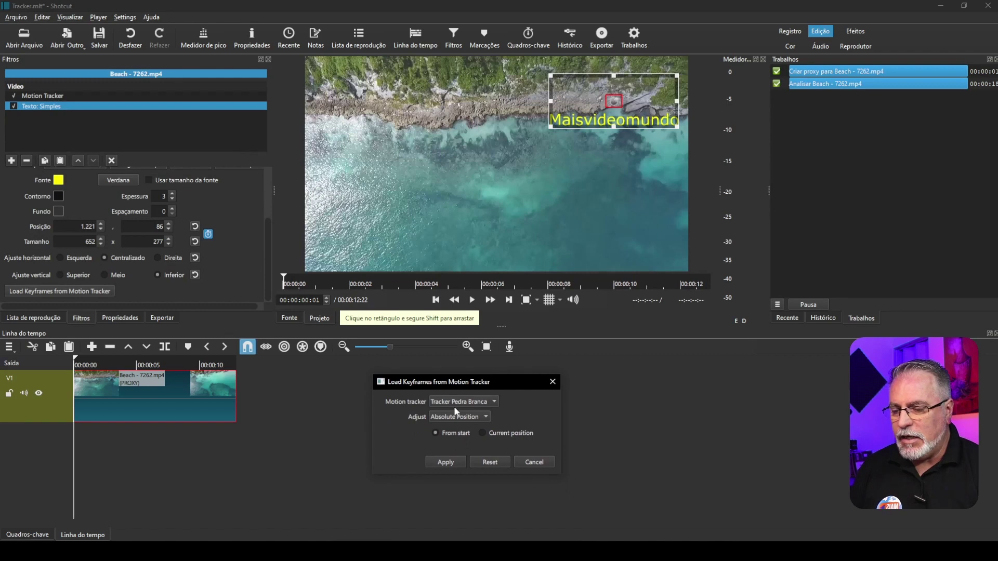
left_click(485, 416)
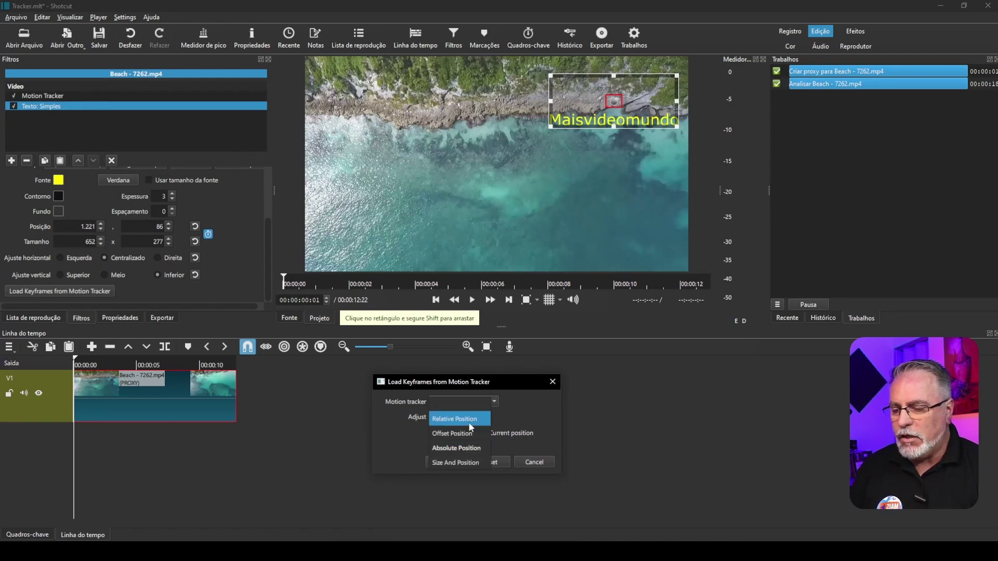
left_click(471, 423)
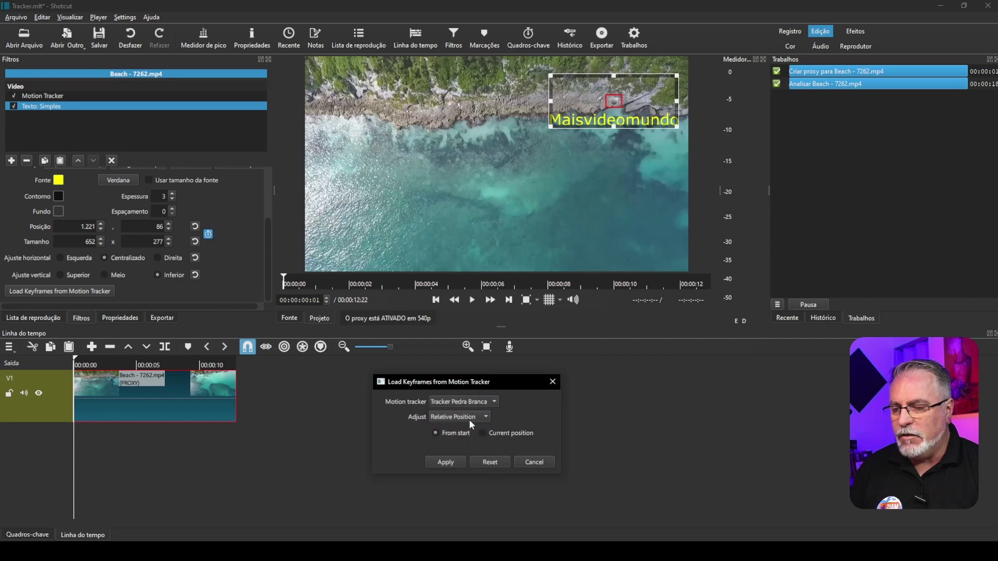
left_click(445, 462)
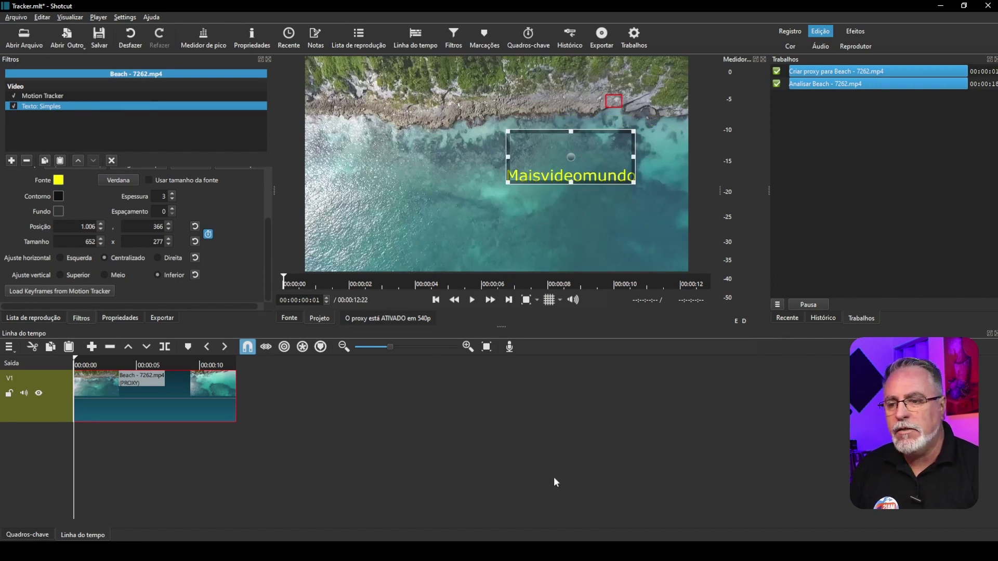
left_click(112, 161)
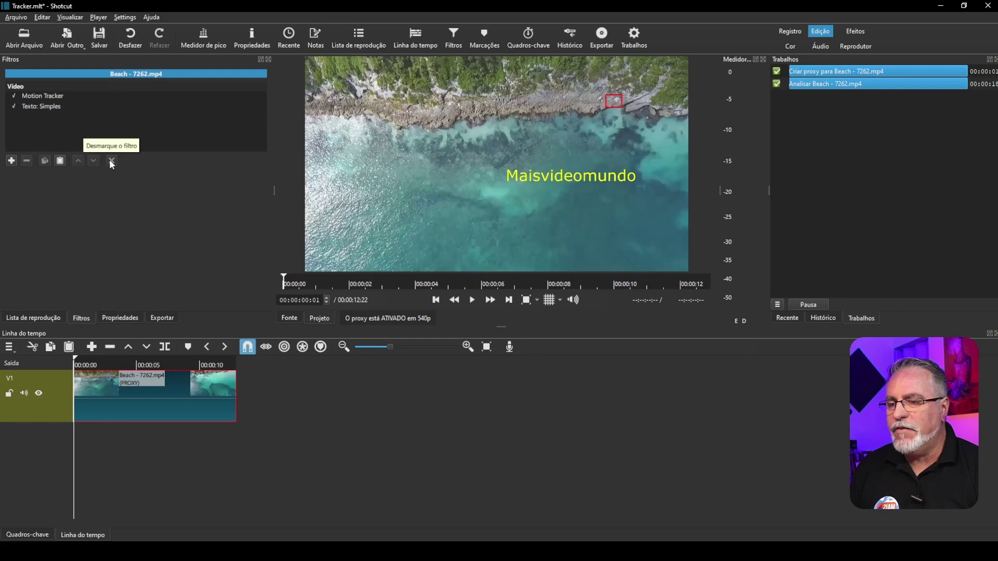
key("space")
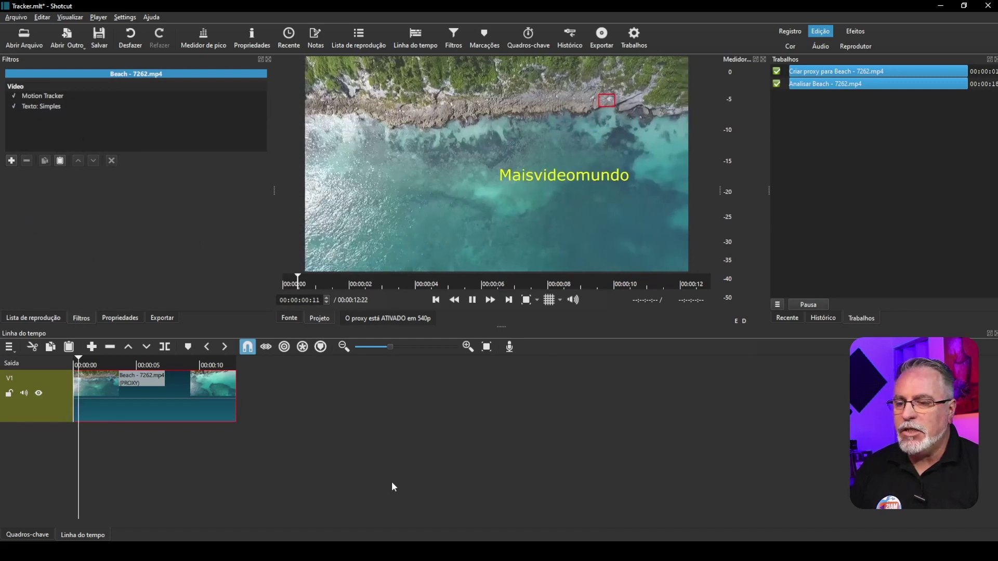